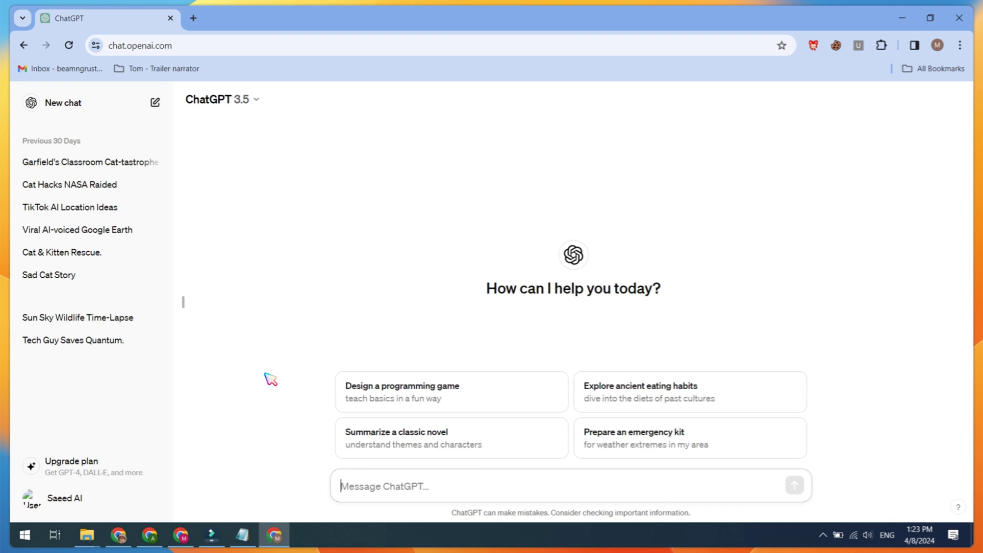
# Request the first-person Nimerigar story with scene prompts, then copy the Toma paragraph
pyautogui.write('create a story in first person about the Nimerigar people as if the are speaking about who they are and what they do. Plus write Each Scene image prompt')
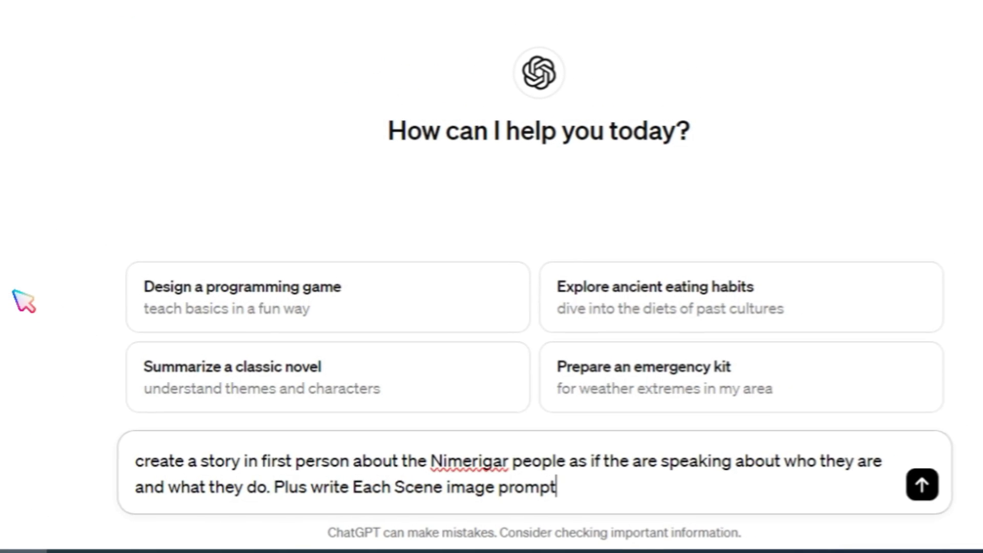
pyautogui.press('Return')
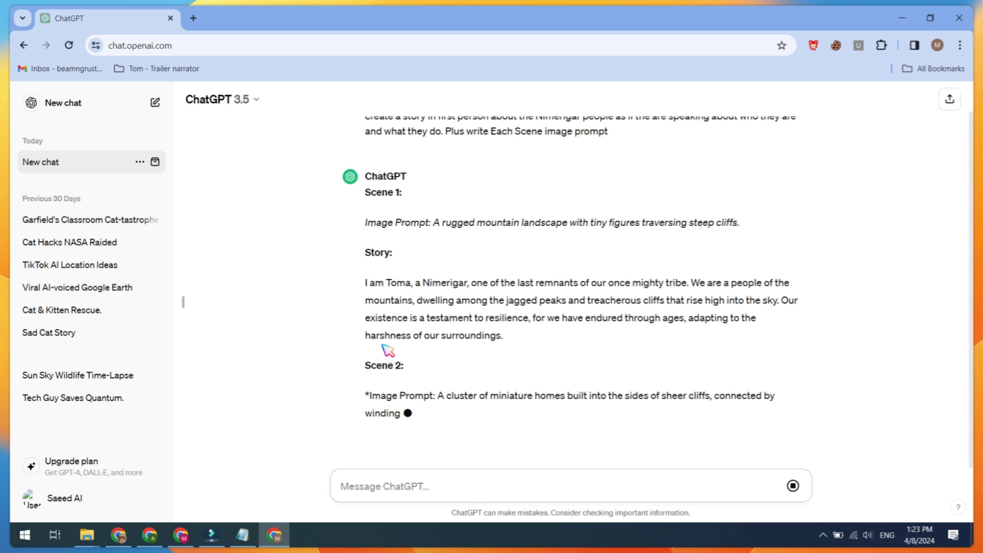
pyautogui.moveTo(364, 282); pyautogui.dragTo(503, 335)
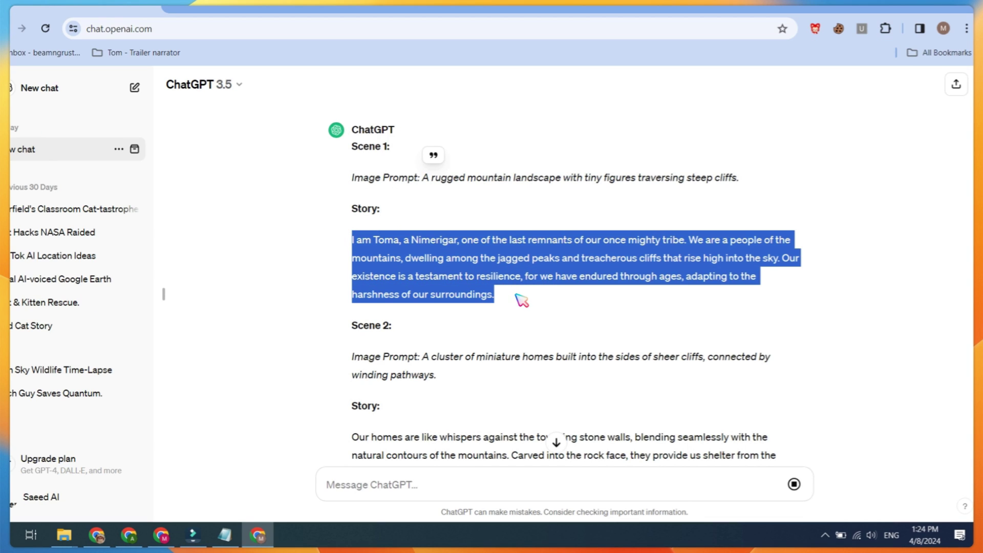
pyautogui.rightClick(497, 281)
pyautogui.click(506, 283)
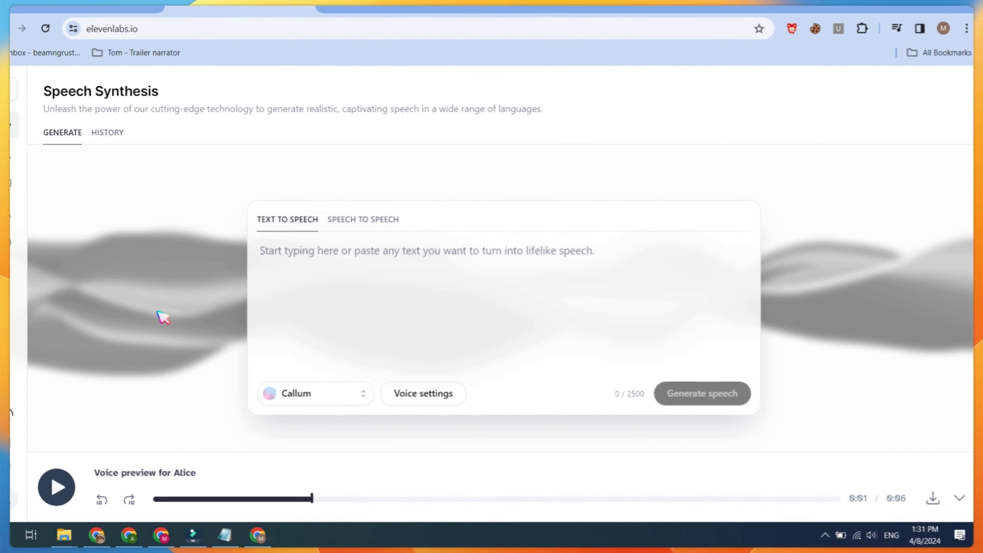
# Preview the Daria witch voice sample in the ElevenLabs Voice Library
pyautogui.click(49, 156)
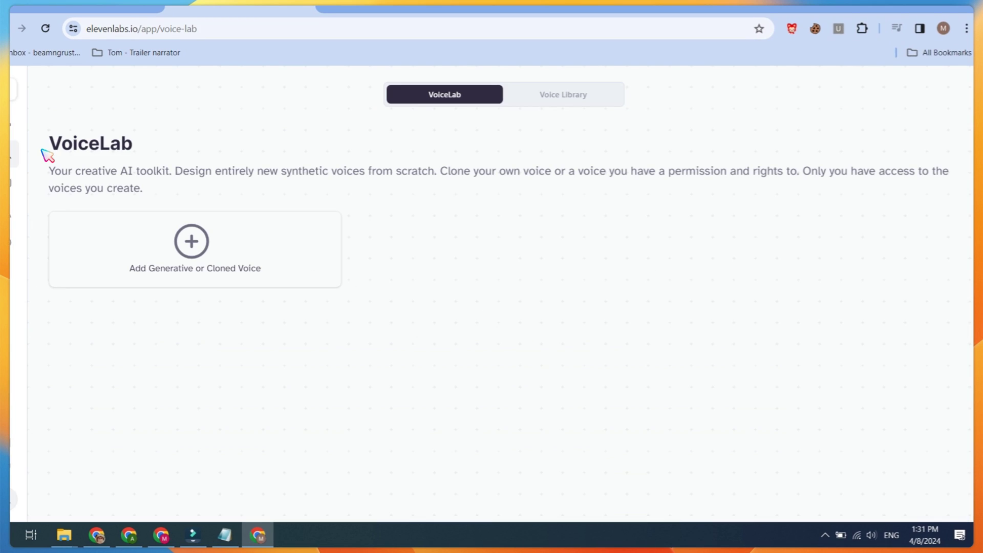
pyautogui.click(563, 99)
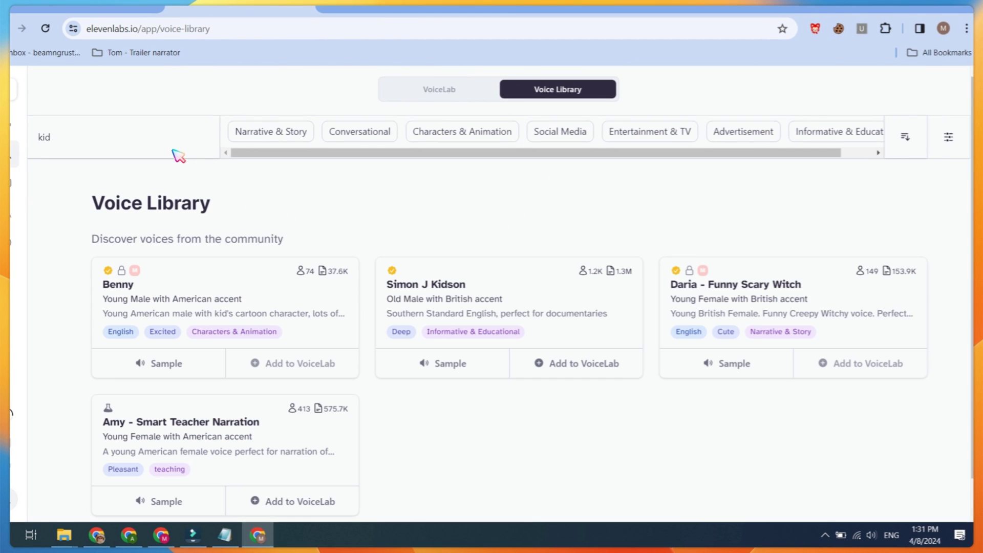
pyautogui.click(728, 364)
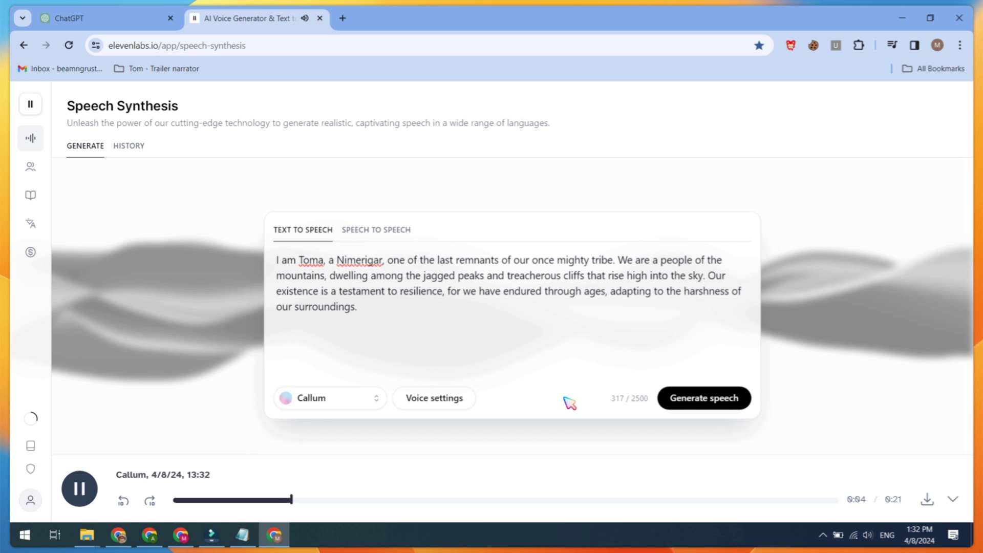
# Download the generated Callum narration as an MP3
pyautogui.click(78, 488)
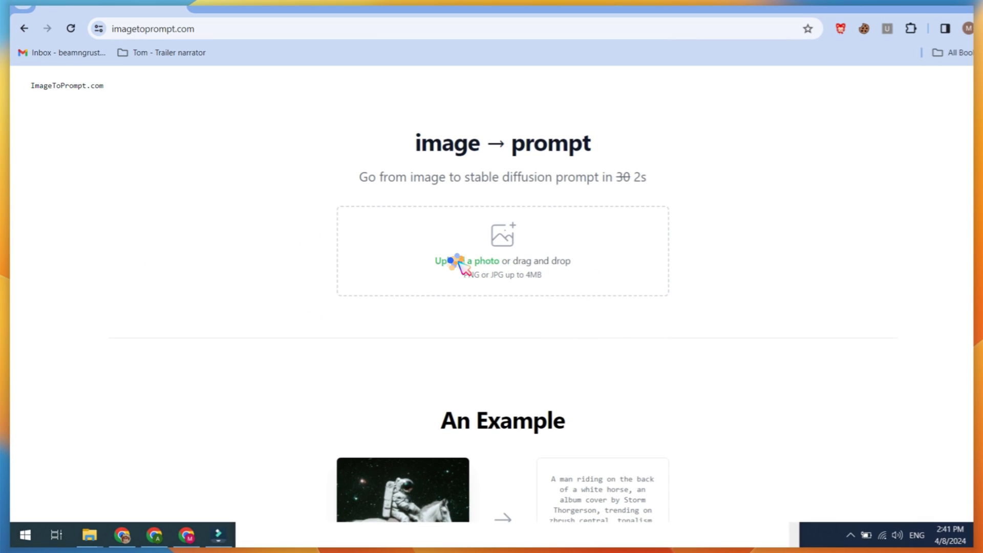
# Upload the masked tribal figure photo, generate its prompt, and copy the prompt text
pyautogui.click(457, 263)
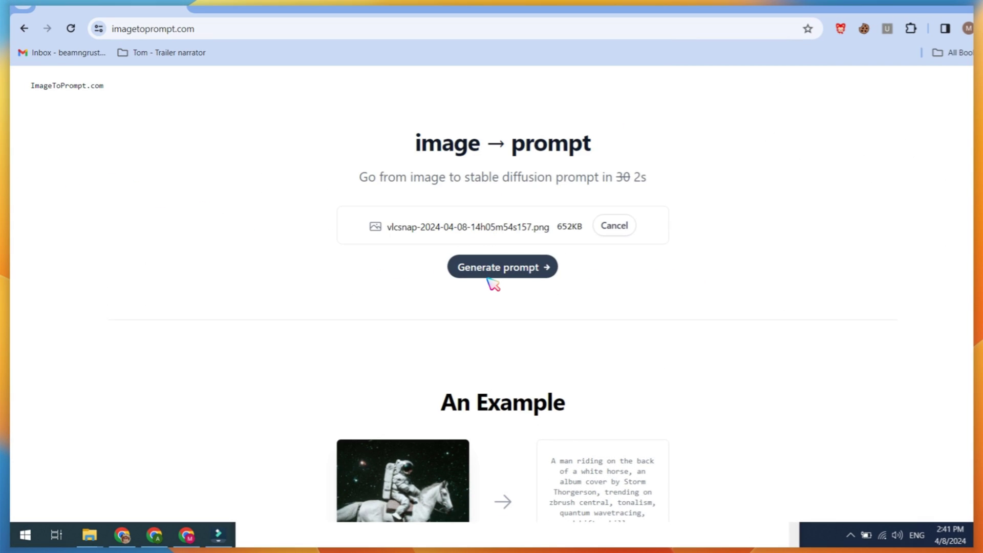
pyautogui.click(549, 268)
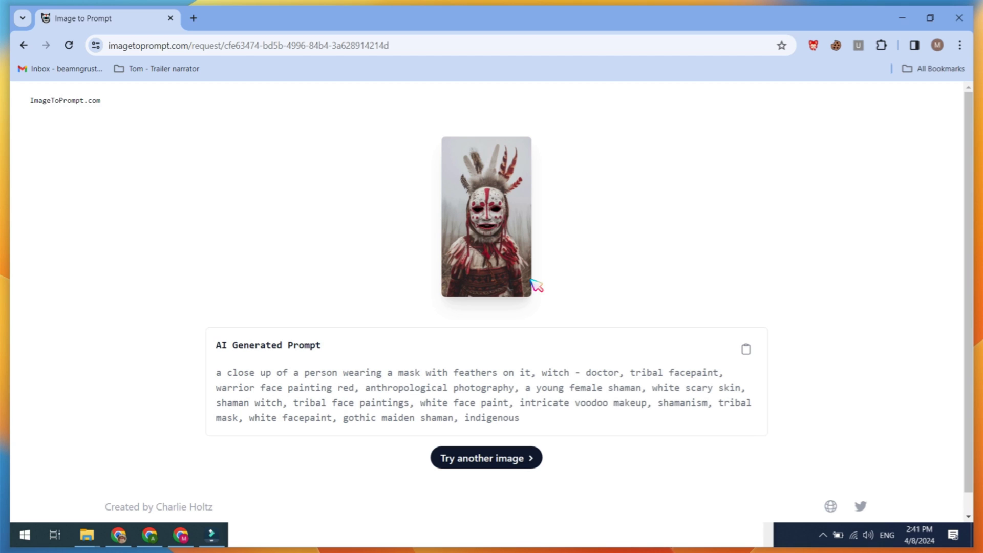
pyautogui.scroll(-1, 553, 307)
pyautogui.moveTo(530, 395); pyautogui.dragTo(217, 350)
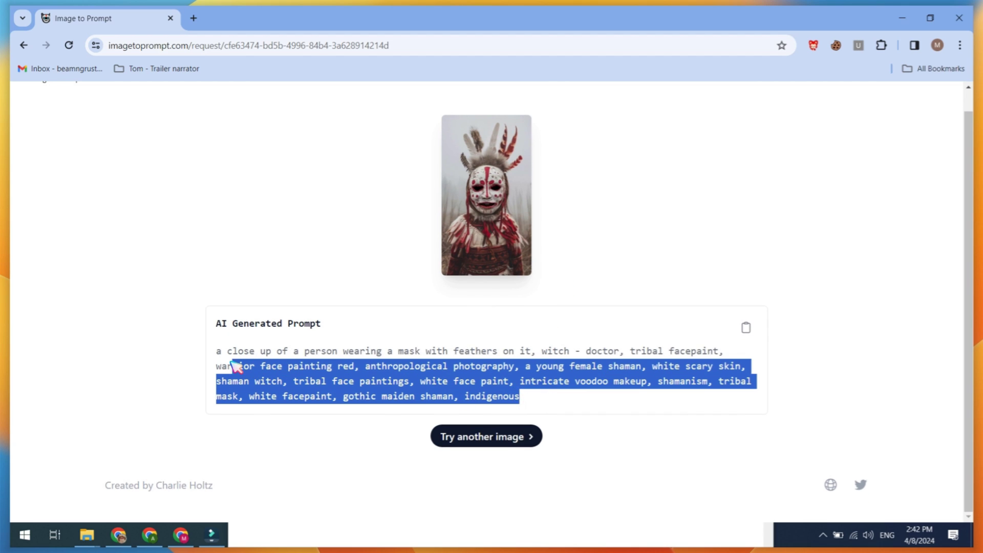
pyautogui.rightClick(223, 353)
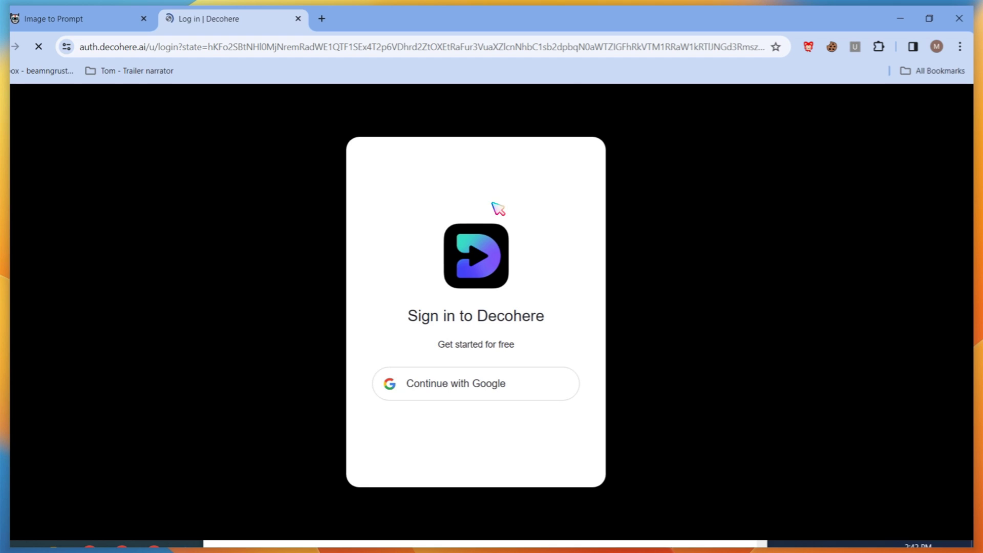
# Sign in with Google, switch to Tall format, paste the prompt and select 'person' to reword
pyautogui.click(465, 386)
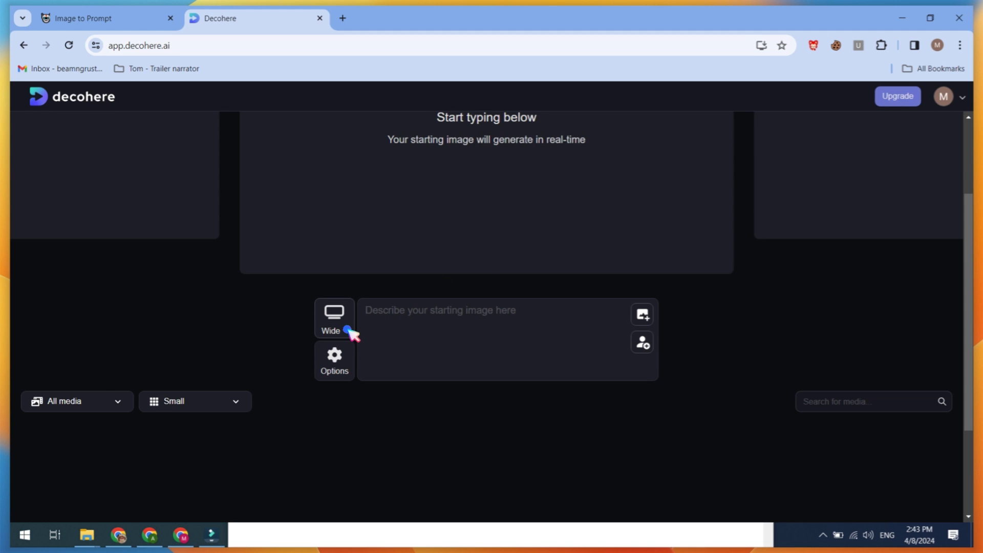
pyautogui.click(338, 322)
pyautogui.click(377, 267)
pyautogui.hotkey('ctrl', 'v')
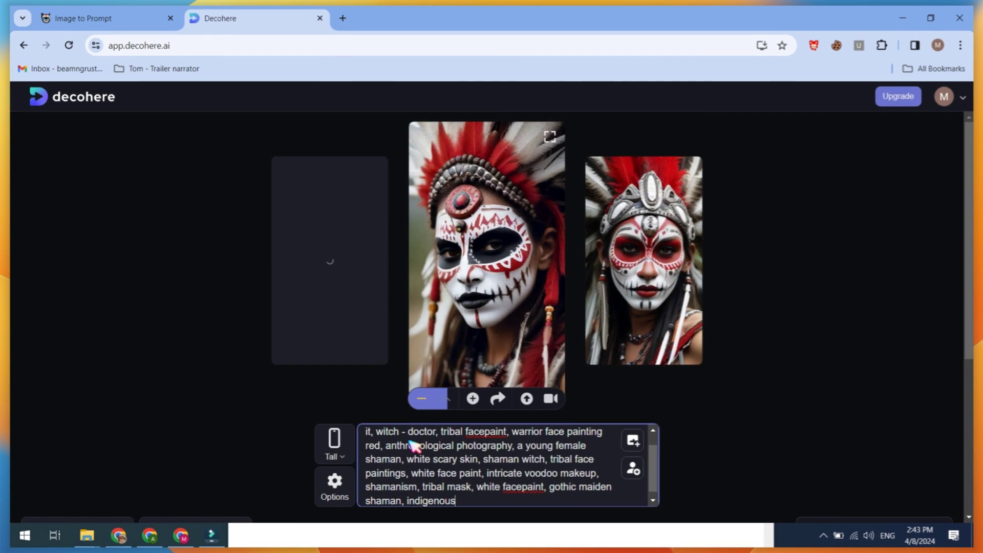
pyautogui.doubleClick(453, 435)
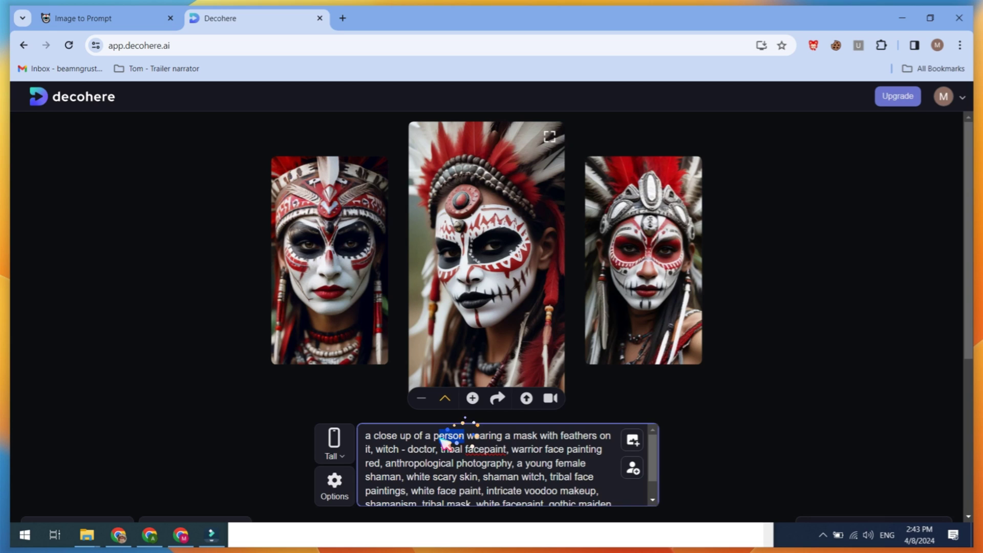
pyautogui.write('k')
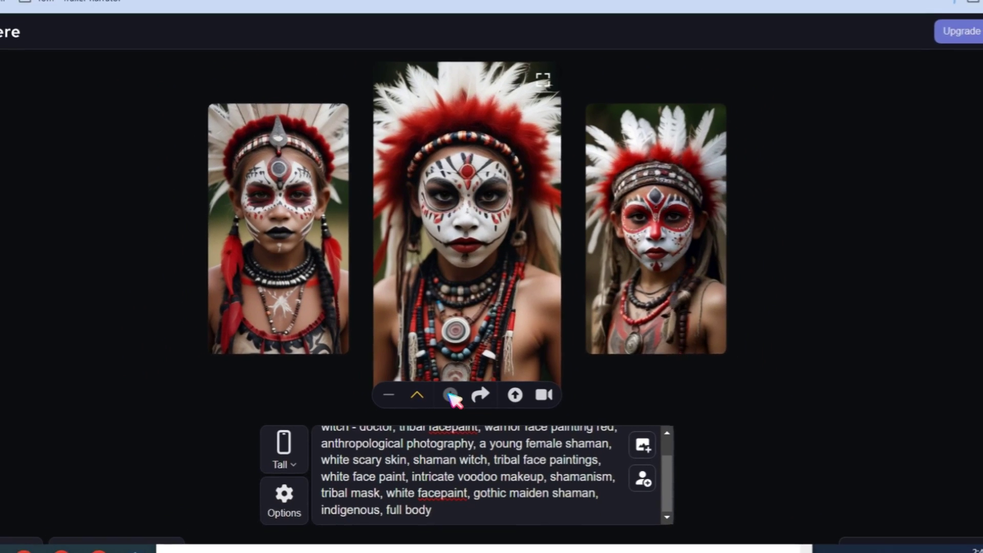
# Save the jungle-background tribal girl portrait to the library and download it as JPEG
pyautogui.click(453, 395)
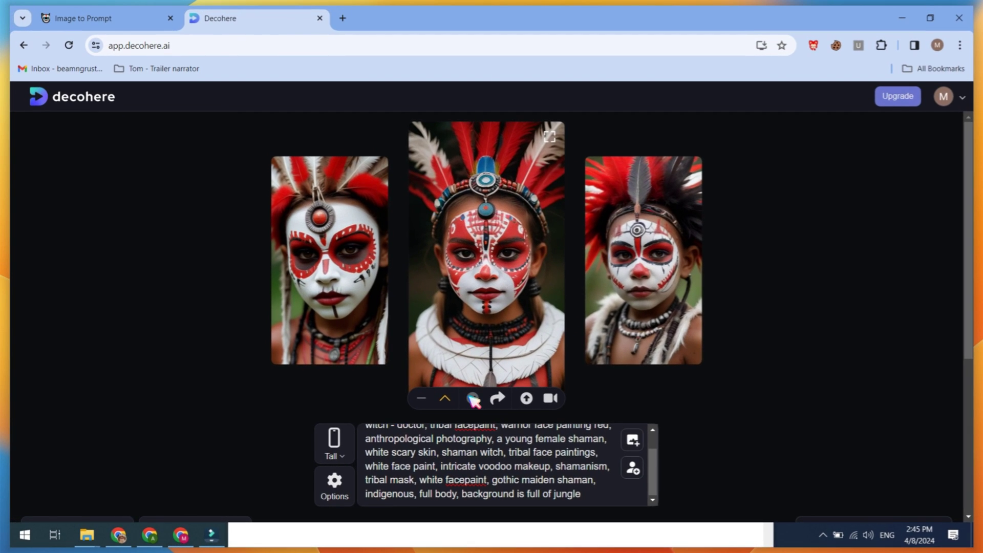
pyautogui.scroll(-4, 475, 399)
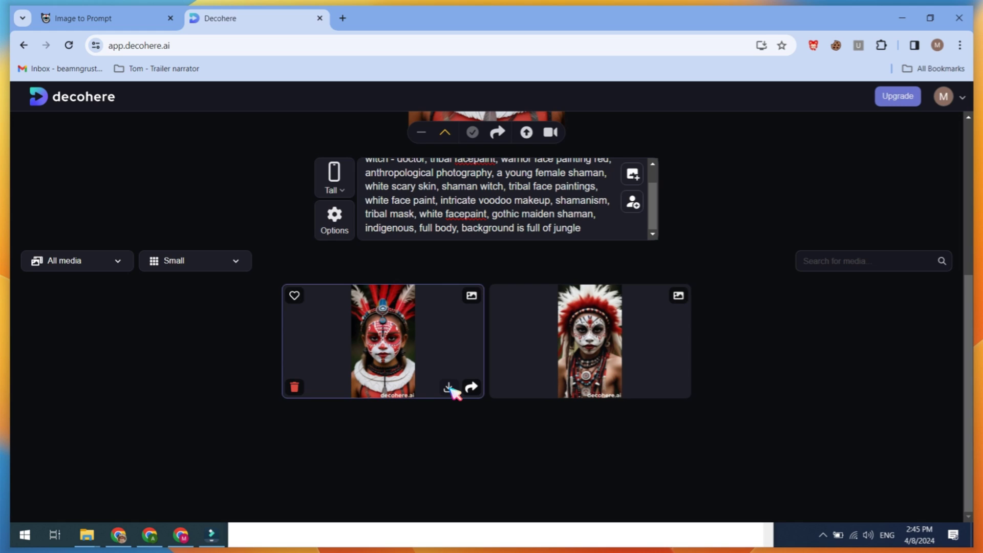
pyautogui.click(449, 388)
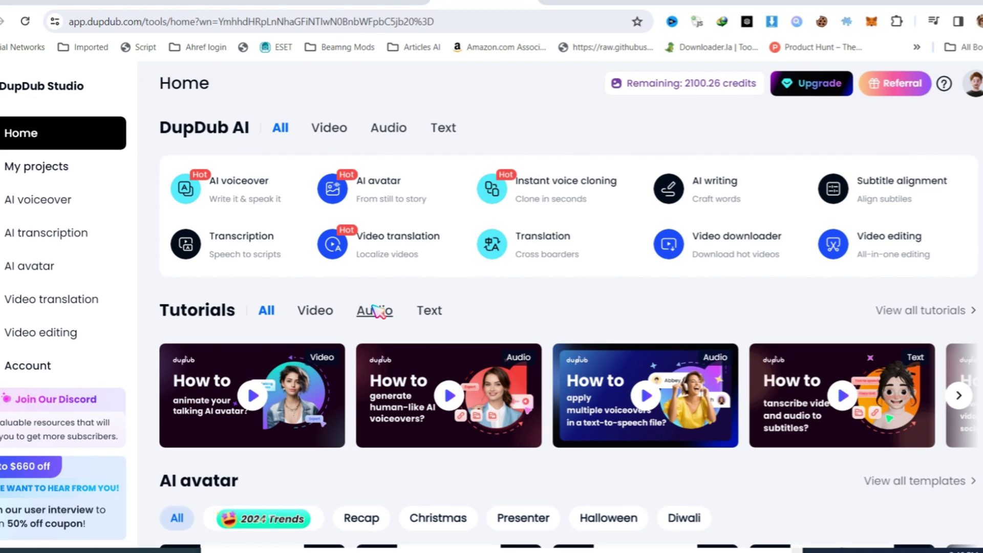
# Create a talking avatar from the tribal girl photo and the 3.mp3 narration
pyautogui.click(49, 270)
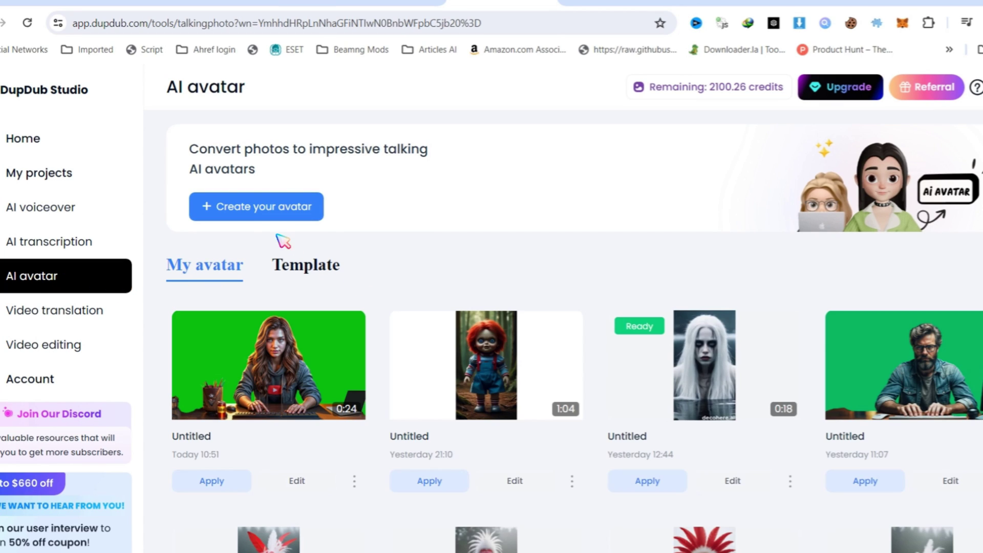
pyautogui.click(257, 212)
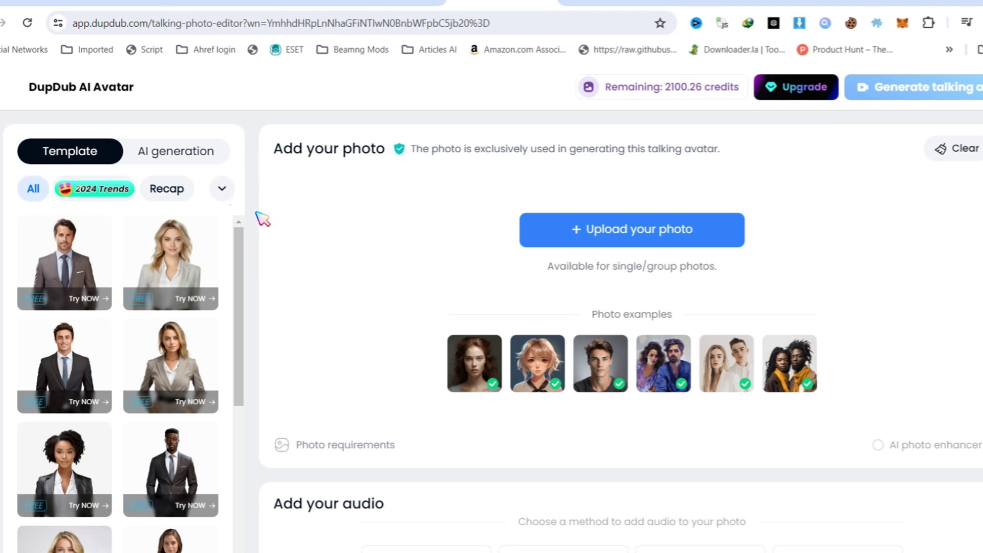
pyautogui.click(694, 227)
pyautogui.scroll(-3, 526, 203)
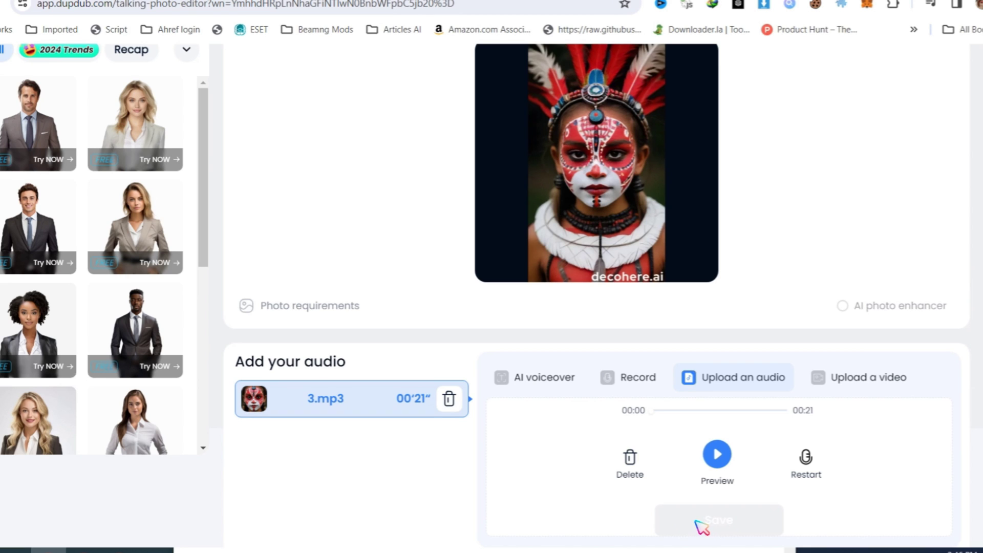
pyautogui.scroll(3, 701, 461)
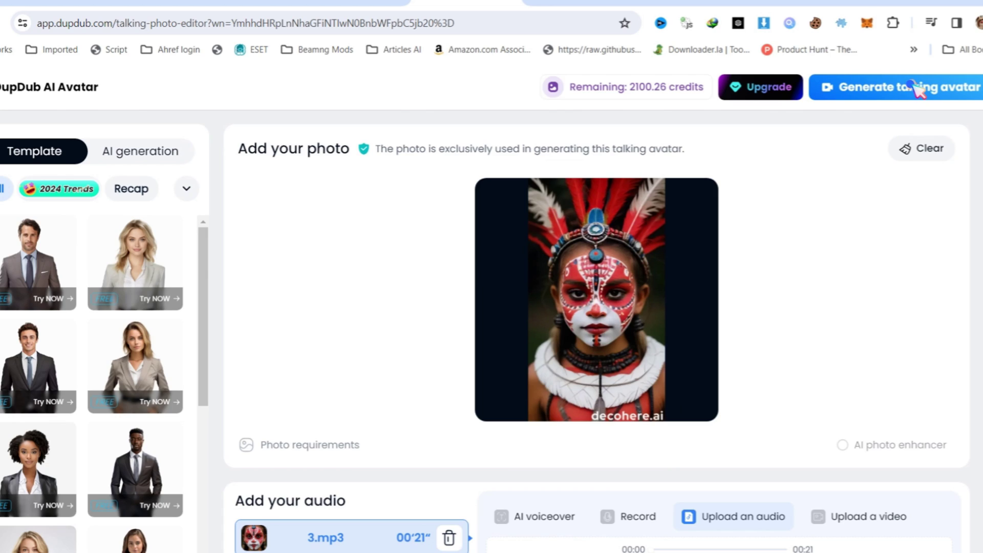
pyautogui.click(919, 87)
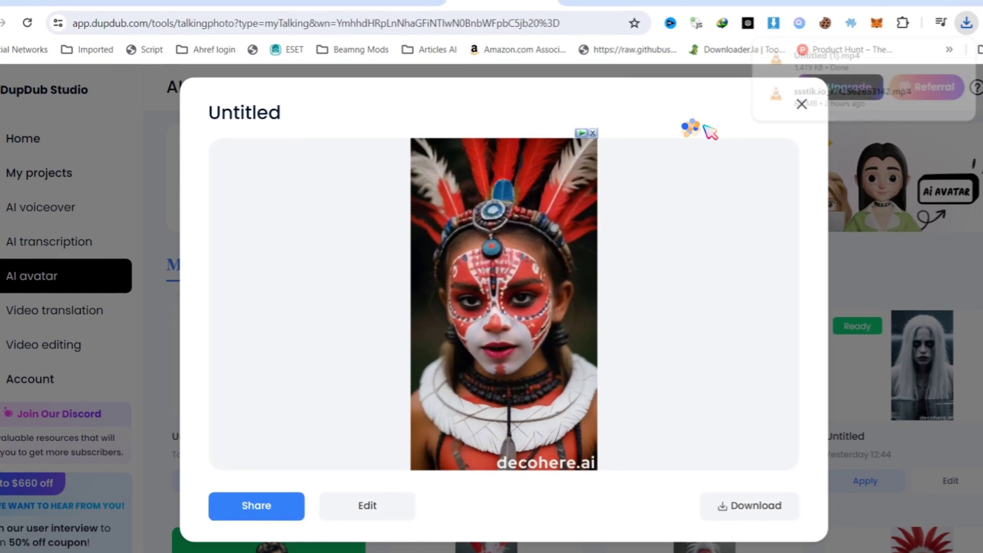
pyautogui.click(801, 104)
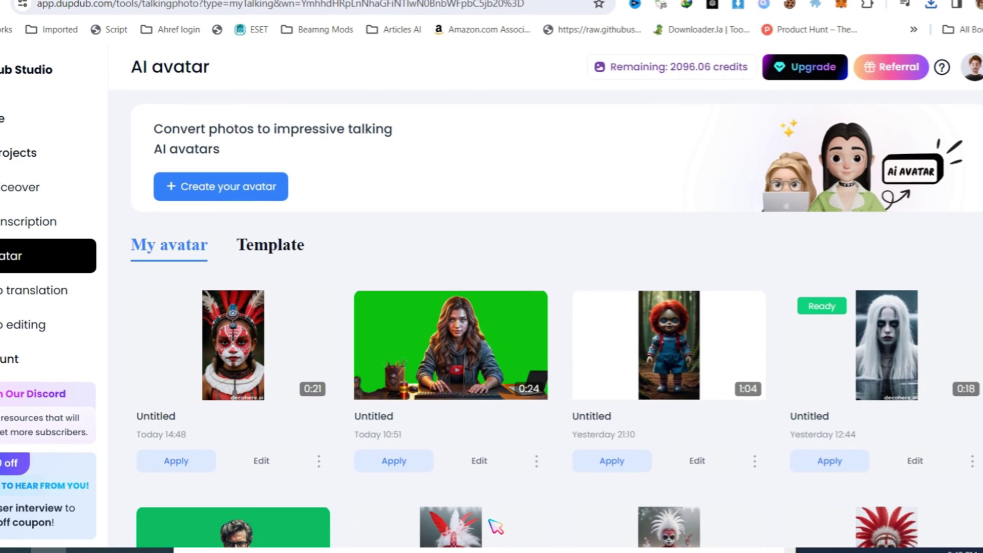
# Copy the Scene 1 image prompt from the ChatGPT story
pyautogui.hotkey('ctrl', 'Tab')
pyautogui.scroll(5, 438, 367)
pyautogui.scroll(5, 438, 367)
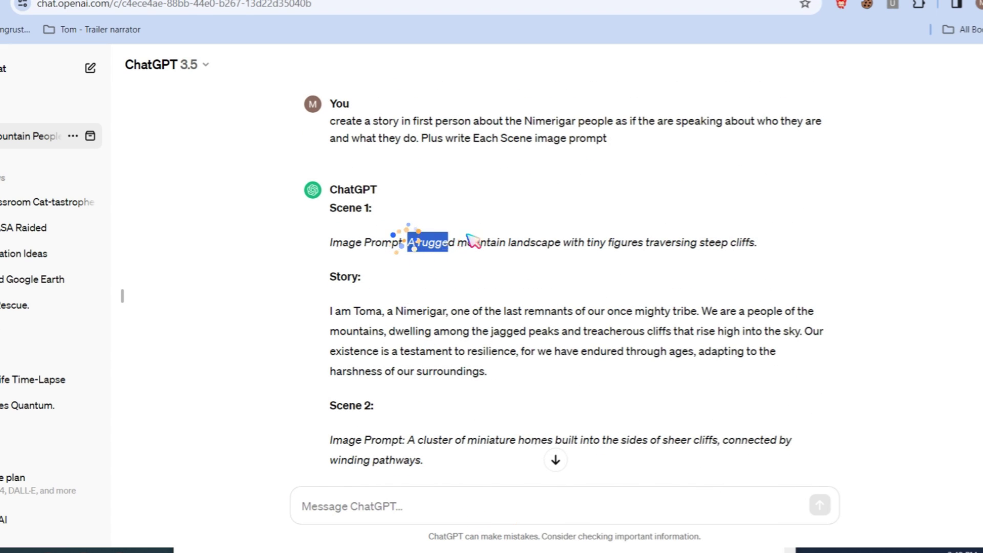
pyautogui.rightClick(598, 244)
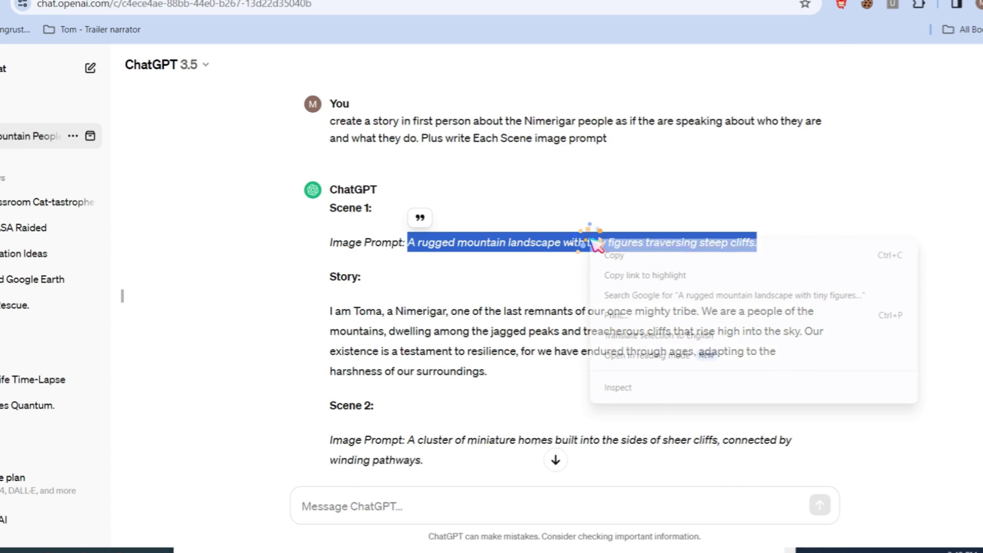
pyautogui.click(614, 255)
# Set Decohere to Tall format and paste the Scene 1 mountain prompt
pyautogui.click(266, 9)
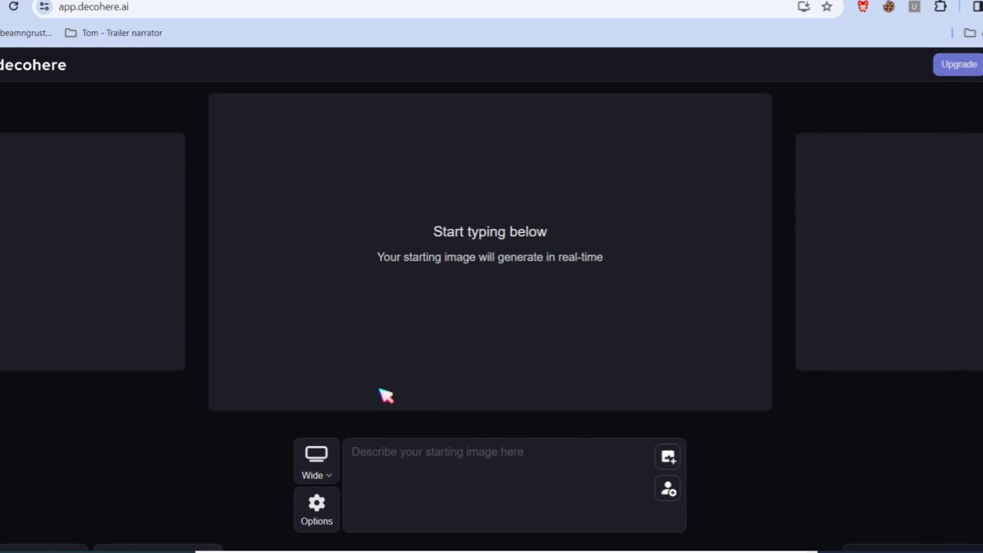
pyautogui.click(315, 480)
pyautogui.click(331, 407)
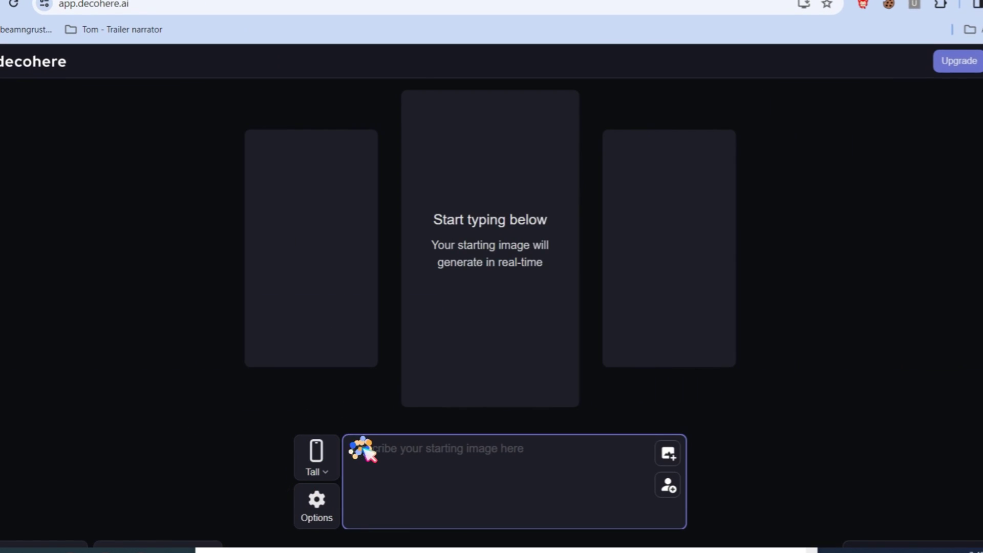
pyautogui.hotkey('ctrl', 'v')
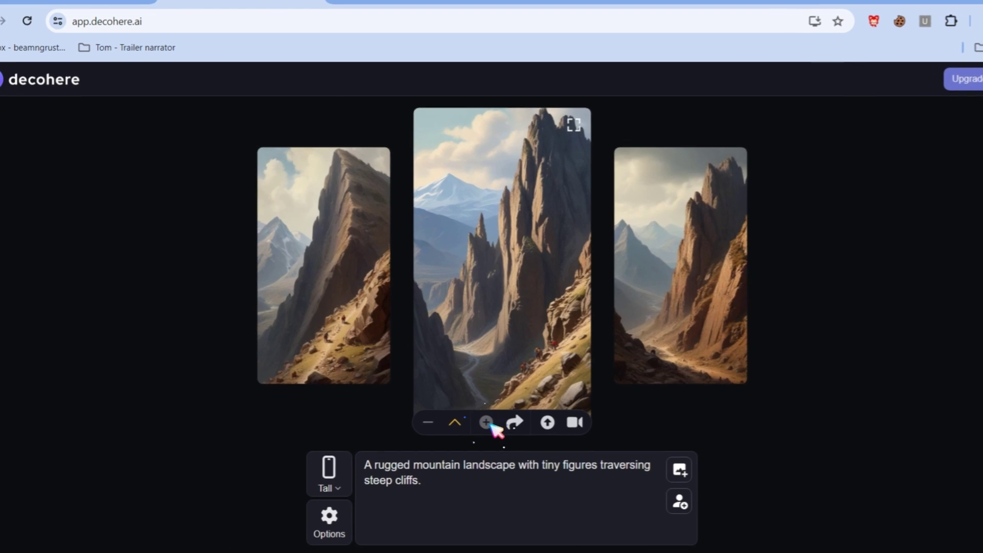
# Copy the Scene 2 image prompt from ChatGPT over to Decohere
pyautogui.hotkey('ctrl', 'Tab')
pyautogui.moveTo(444, 387); pyautogui.dragTo(459, 409)
pyautogui.hotkey('ctrl', 'c')
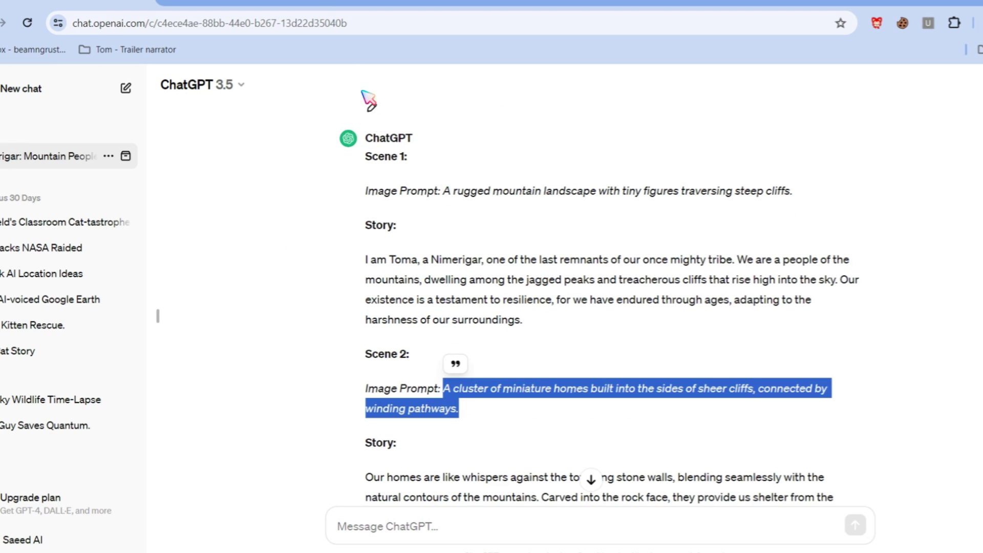
pyautogui.hotkey('ctrl', 'Tab')
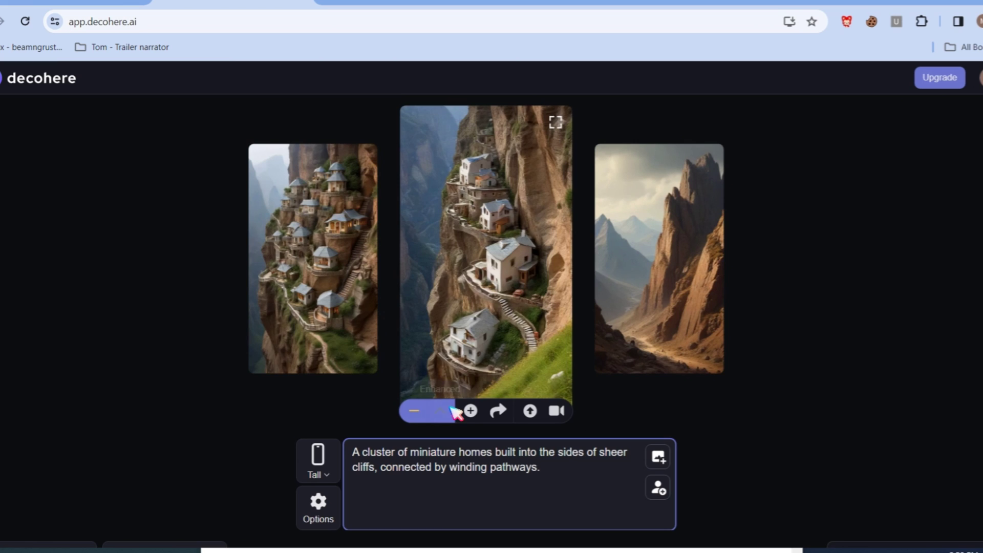
# Replace the Decohere prompt with the copied Scene 3 image prompt
pyautogui.hotkey('ctrl', 'Tab')
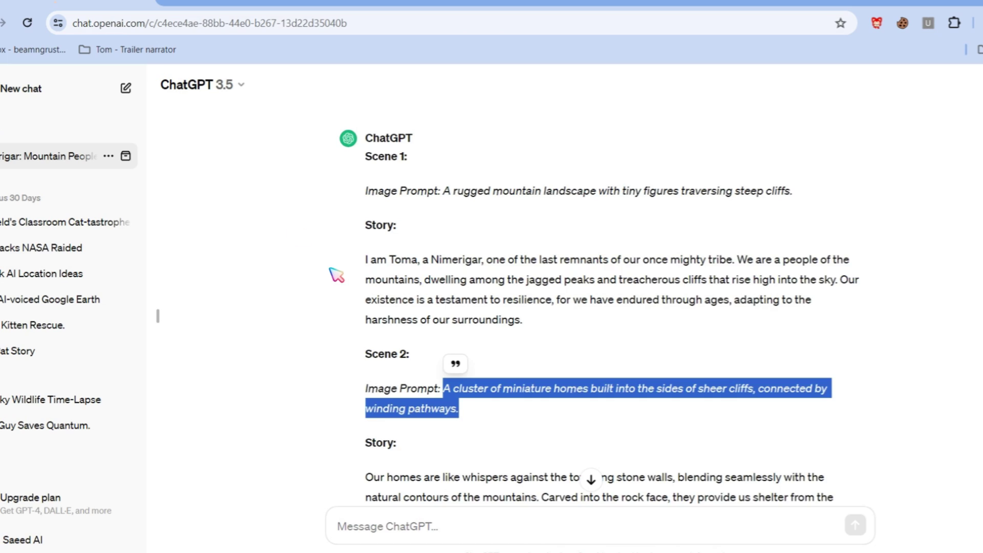
pyautogui.moveTo(444, 391); pyautogui.dragTo(556, 419)
pyautogui.hotkey('ctrl', 'c')
pyautogui.hotkey('ctrl', 'Tab')
pyautogui.tripleClick(469, 461)
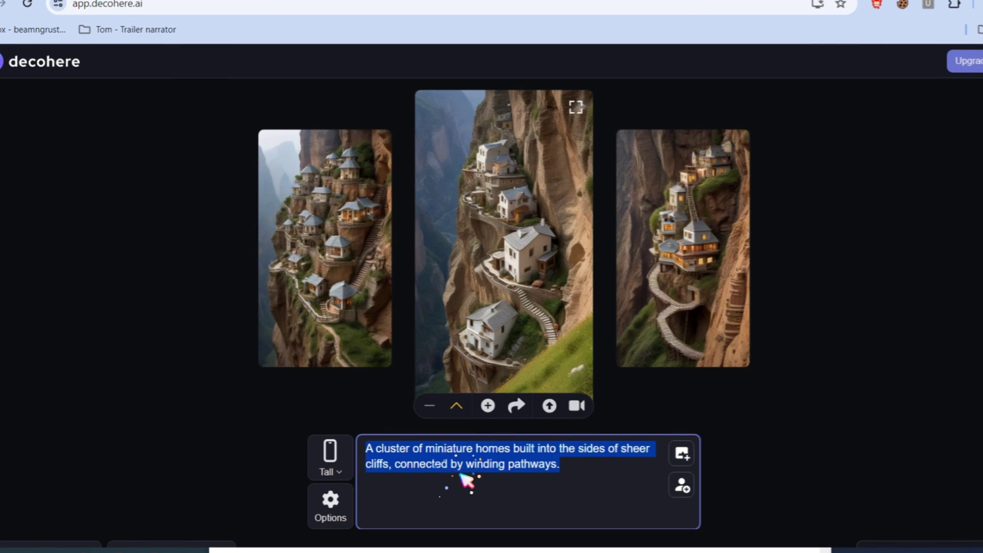
pyautogui.hotkey('ctrl', 'v')
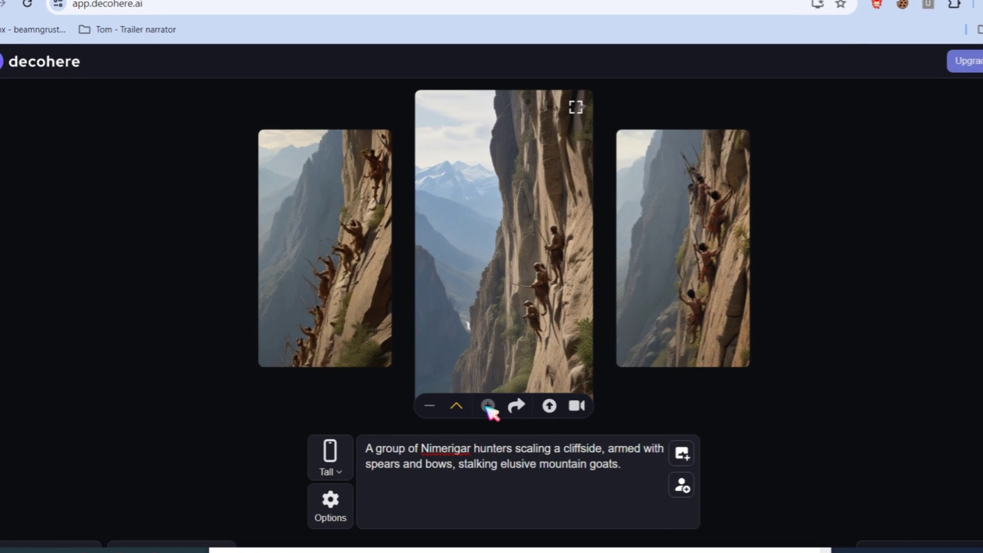
pyautogui.scroll(-5, 489, 410)
pyautogui.scroll(-2, 490, 411)
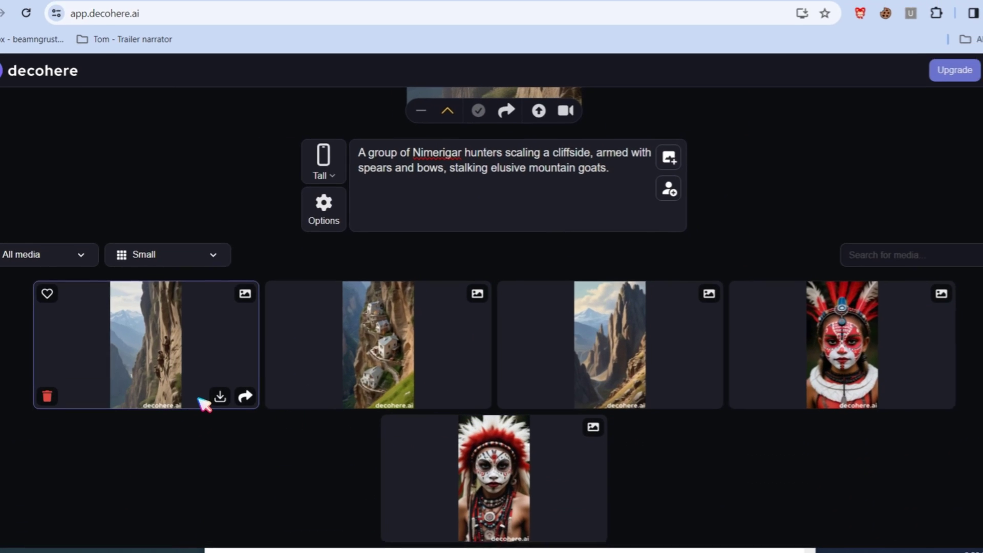
pyautogui.moveTo(622, 340)
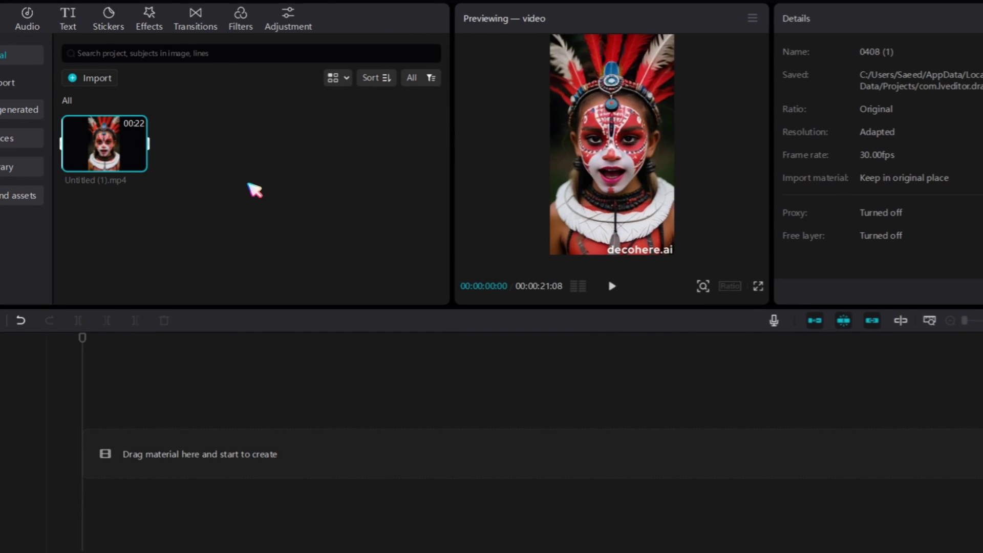
# Place the avatar video and the cliff homes, hunters and mountain images on the timeline, spaced above it
pyautogui.moveTo(104, 142); pyautogui.dragTo(123, 453)
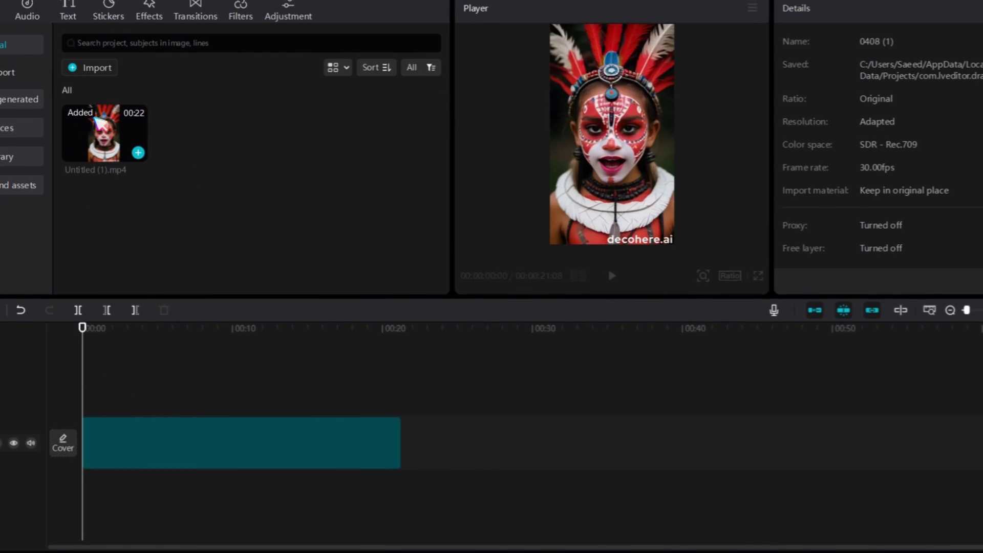
pyautogui.hotkey('ctrl', 'i')
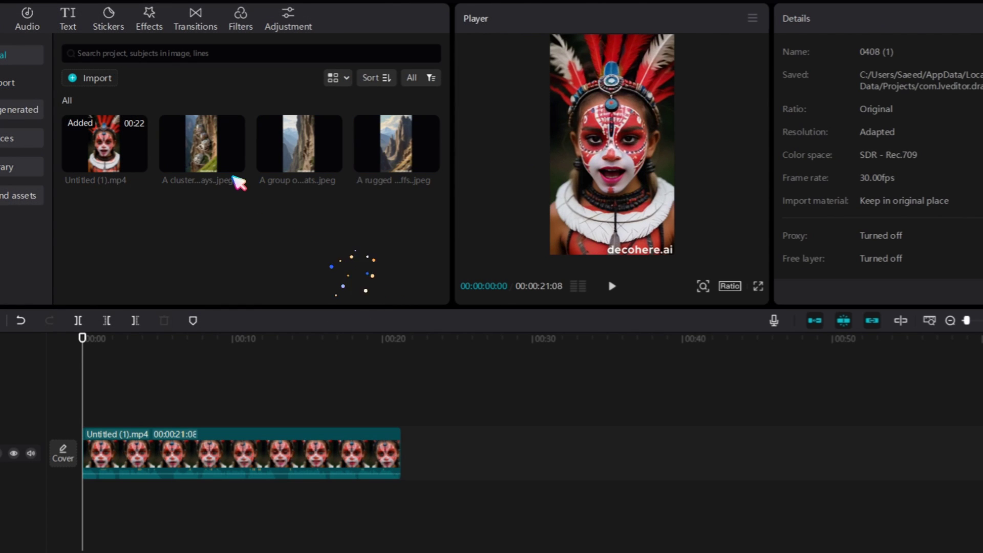
pyautogui.moveTo(201, 143); pyautogui.dragTo(192, 399)
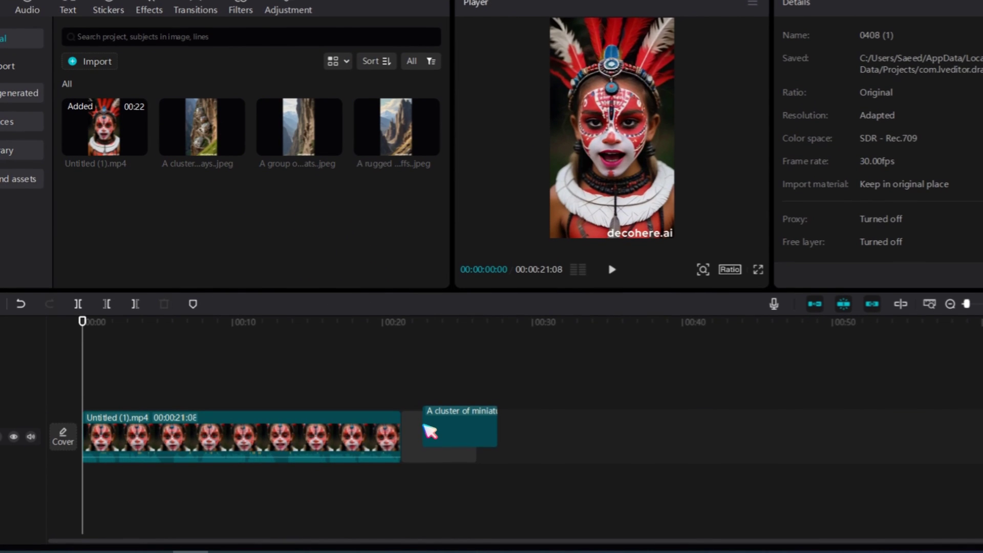
pyautogui.moveTo(298, 143); pyautogui.dragTo(308, 391)
pyautogui.moveTo(396, 144); pyautogui.dragTo(407, 392)
pyautogui.moveTo(193, 391); pyautogui.dragTo(150, 392)
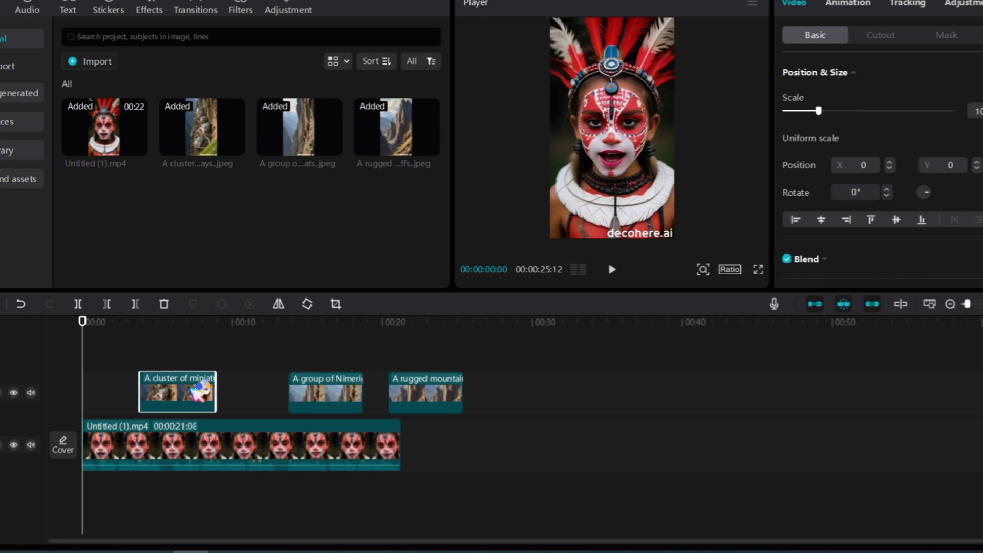
pyautogui.moveTo(339, 392); pyautogui.dragTo(244, 391)
pyautogui.moveTo(428, 395); pyautogui.dragTo(354, 395)
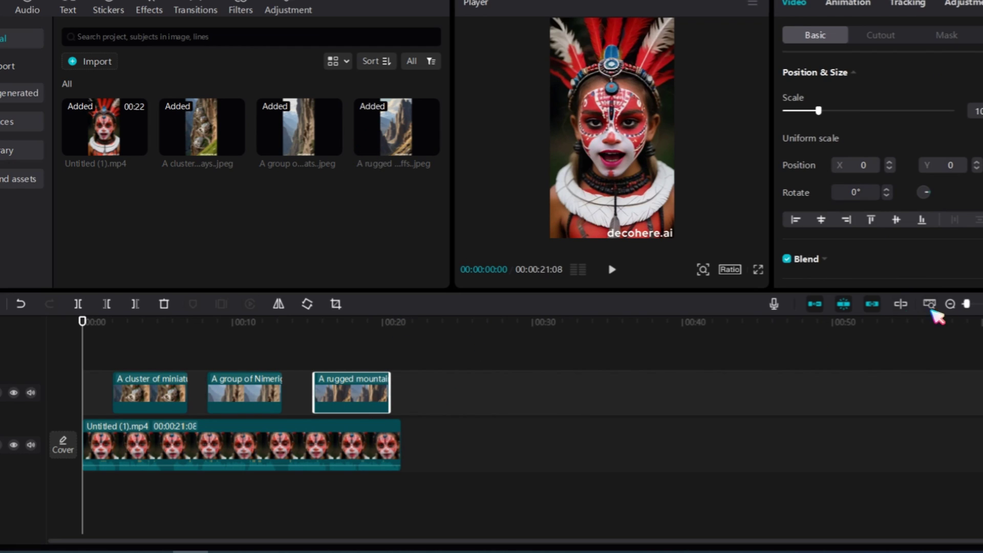
# Enlarge the avatar video's scale to crop out the watermark, then preview
pyautogui.click(231, 445)
pyautogui.moveTo(680, 240); pyautogui.dragTo(691, 264)
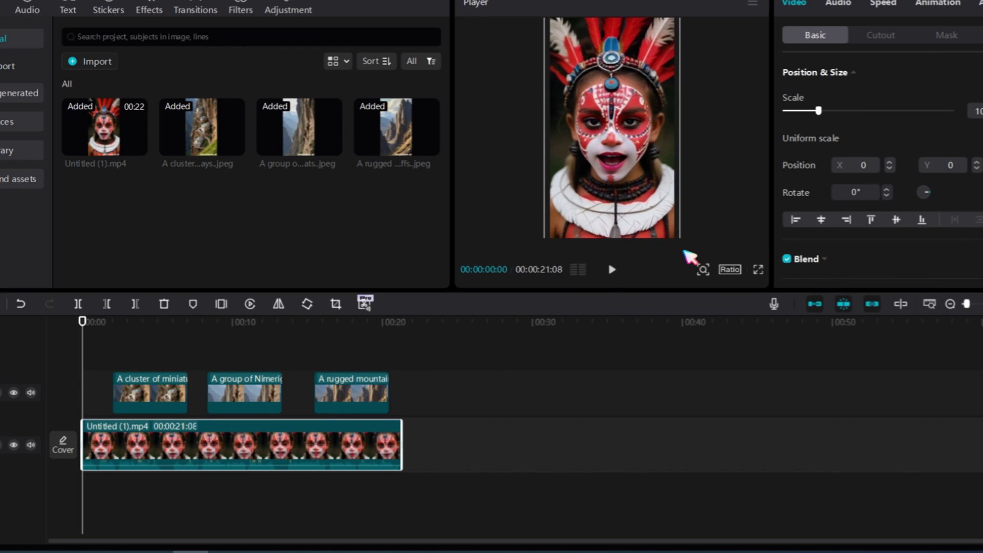
pyautogui.scroll(3, 588, 340)
pyautogui.click(612, 269)
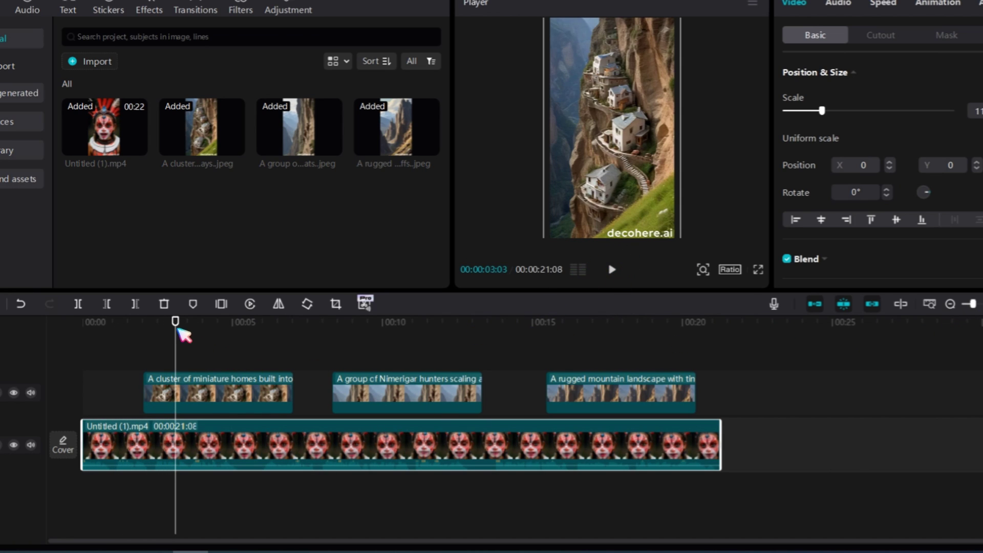
# Shorten the cliff homes clip and give it the Pendulum 1 combo animation
pyautogui.moveTo(292, 394); pyautogui.dragTo(247, 394)
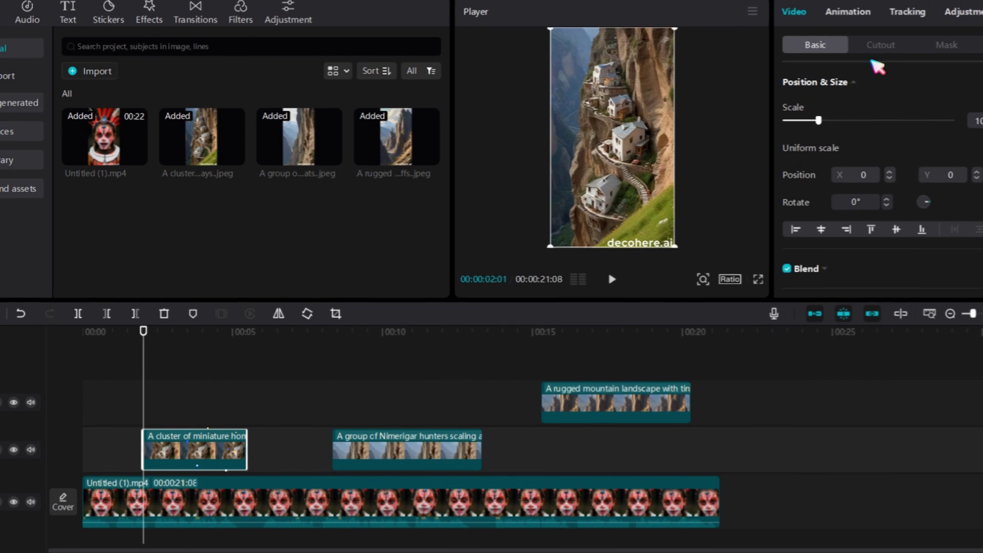
pyautogui.click(848, 2)
pyautogui.click(972, 50)
pyautogui.click(804, 162)
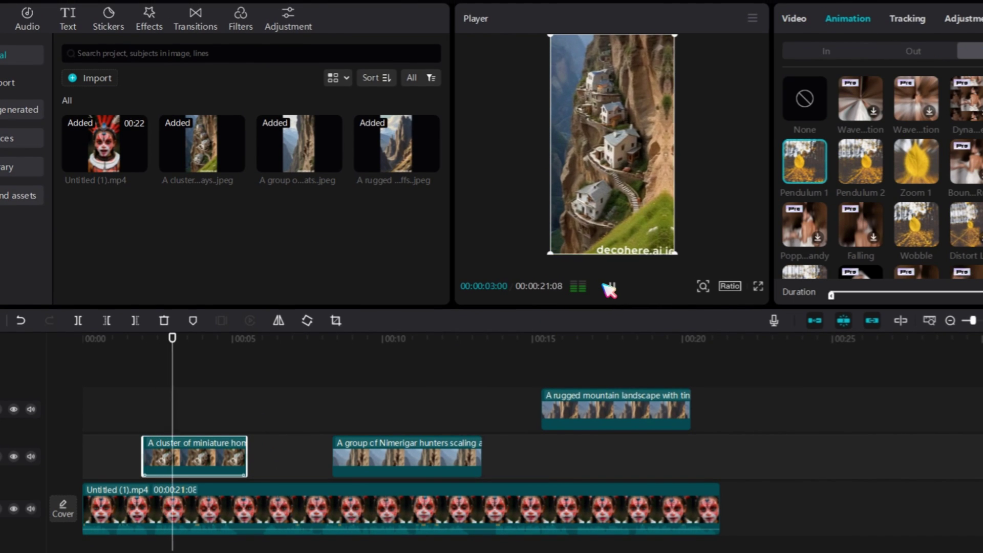
pyautogui.click(612, 286)
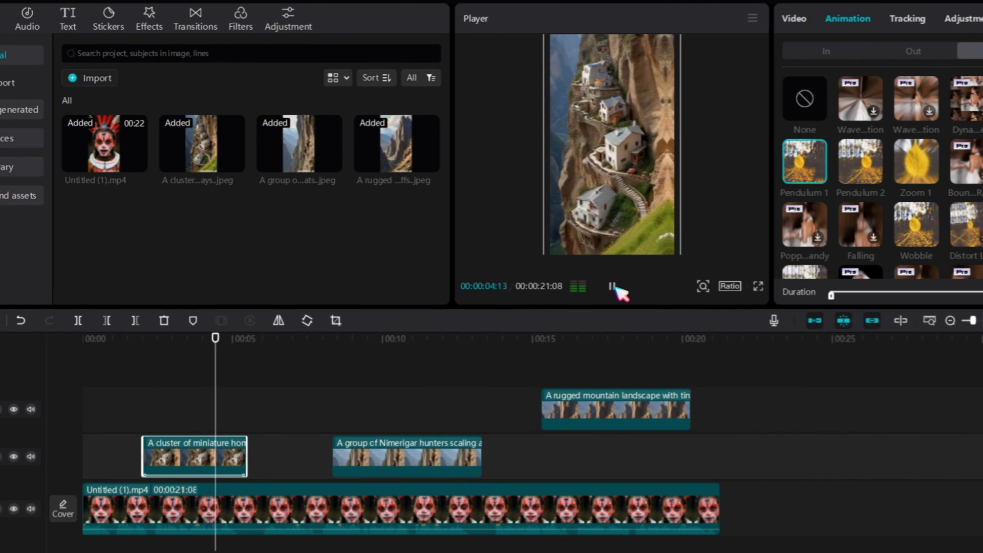
pyautogui.click(612, 286)
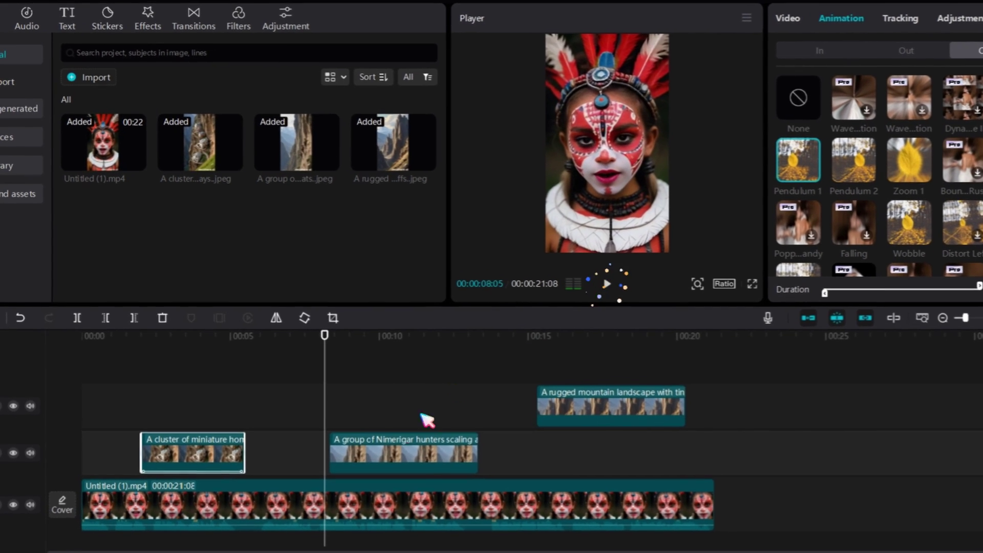
# Give the hunters clip the Pendulum 2 animation and shorten it
pyautogui.click(399, 437)
pyautogui.click(856, 142)
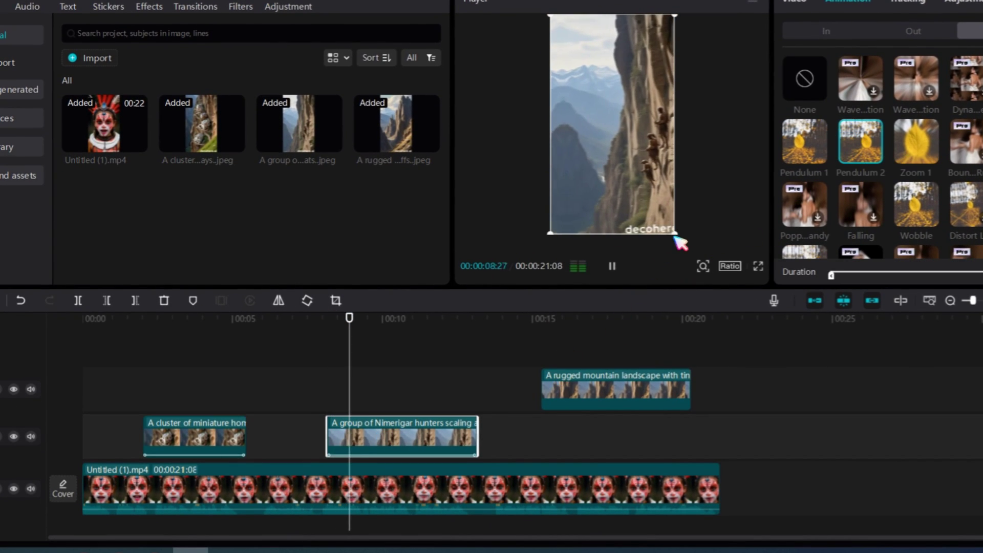
pyautogui.moveTo(478, 436); pyautogui.dragTo(440, 436)
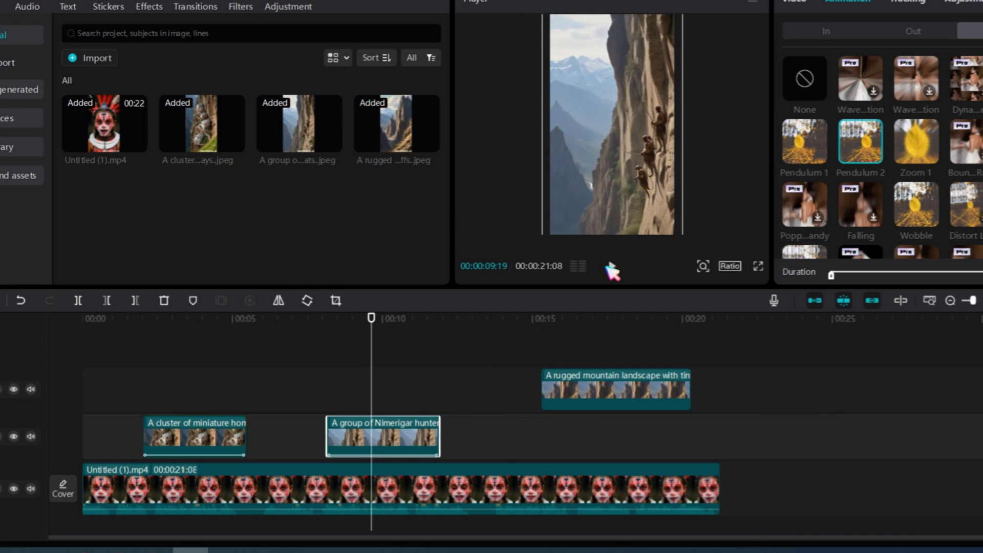
pyautogui.click(612, 265)
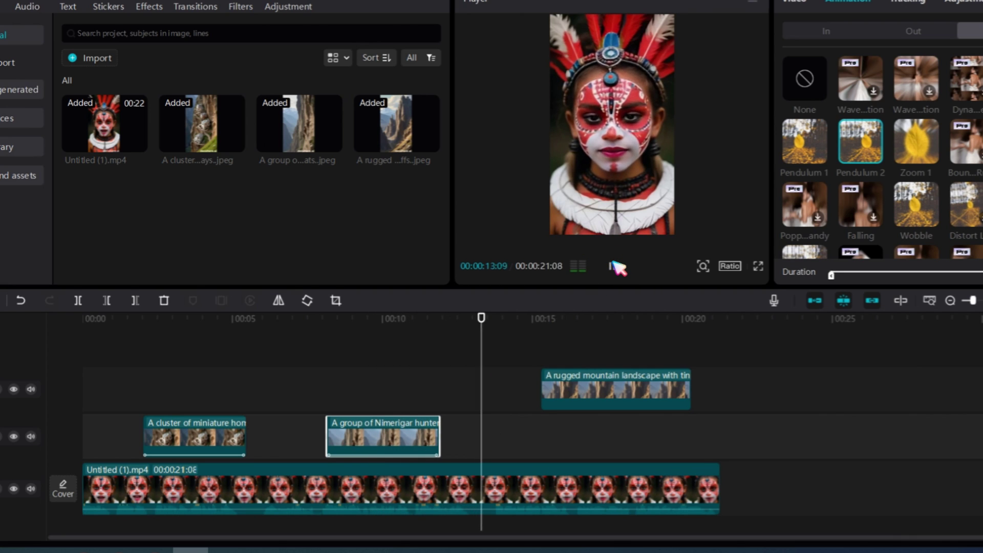
pyautogui.click(613, 266)
# Move the mountain clip onto the upper image track with Pendulum 1 and preview
pyautogui.moveTo(615, 389); pyautogui.dragTo(584, 384)
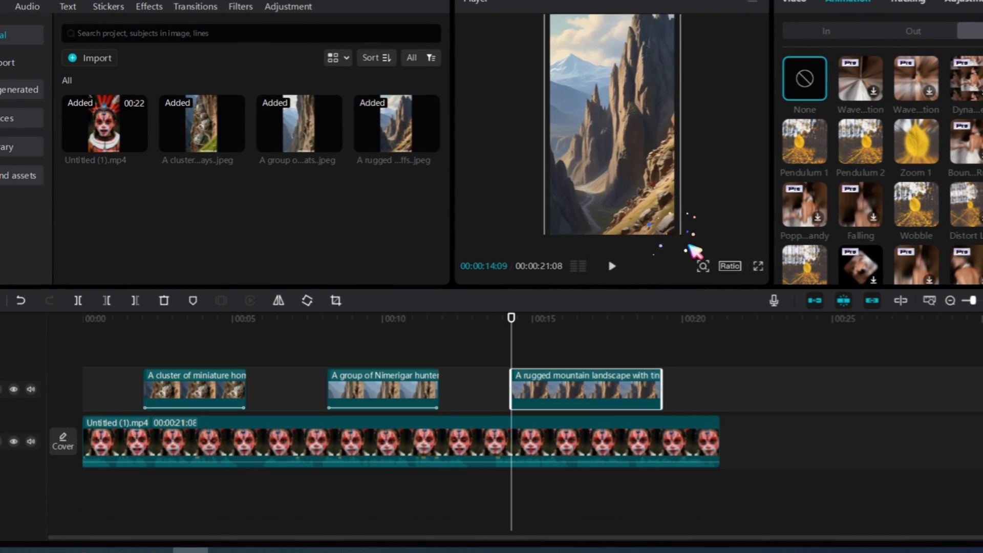
pyautogui.click(805, 142)
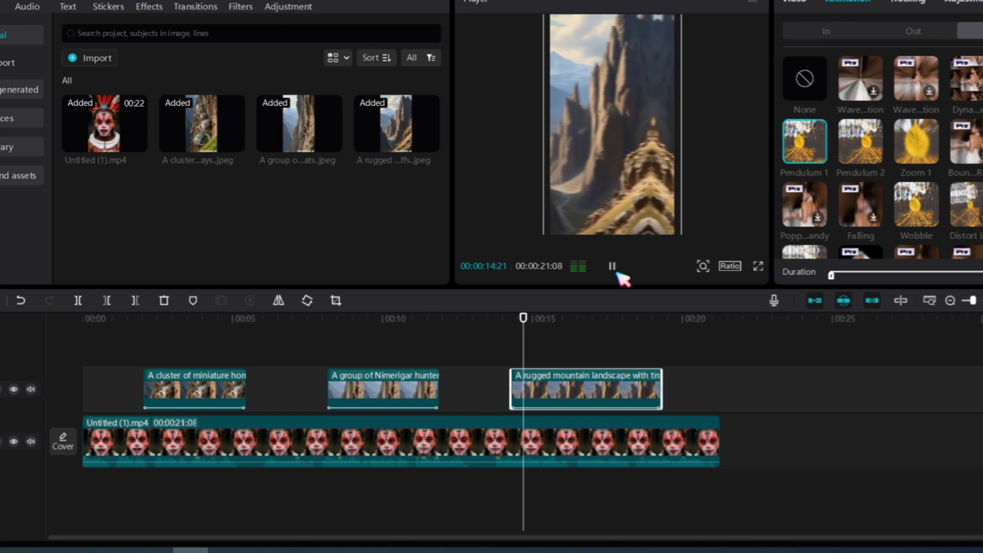
pyautogui.click(613, 266)
# Generate English auto captions from the avatar clip's speech
pyautogui.click(612, 266)
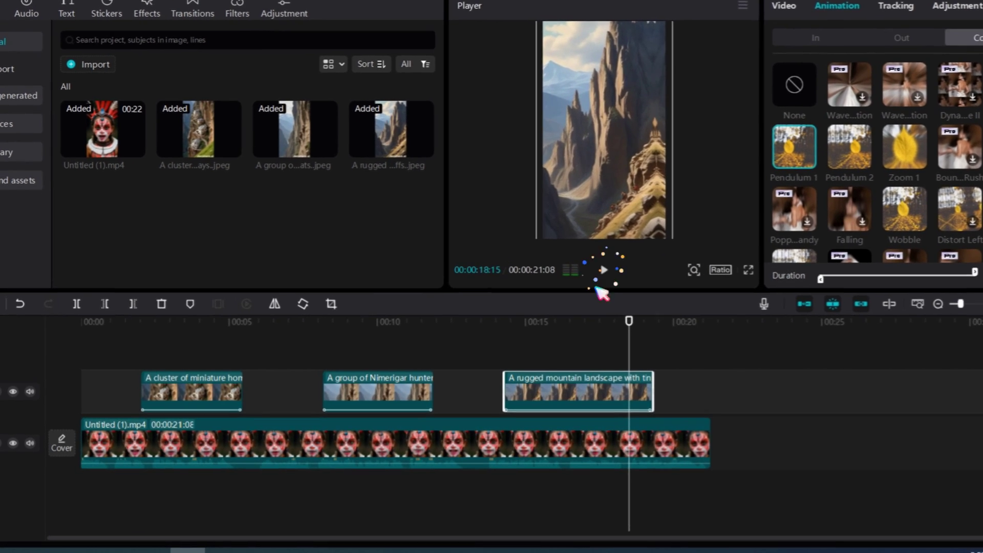
pyautogui.click(384, 441)
pyautogui.click(68, 6)
pyautogui.click(23, 62)
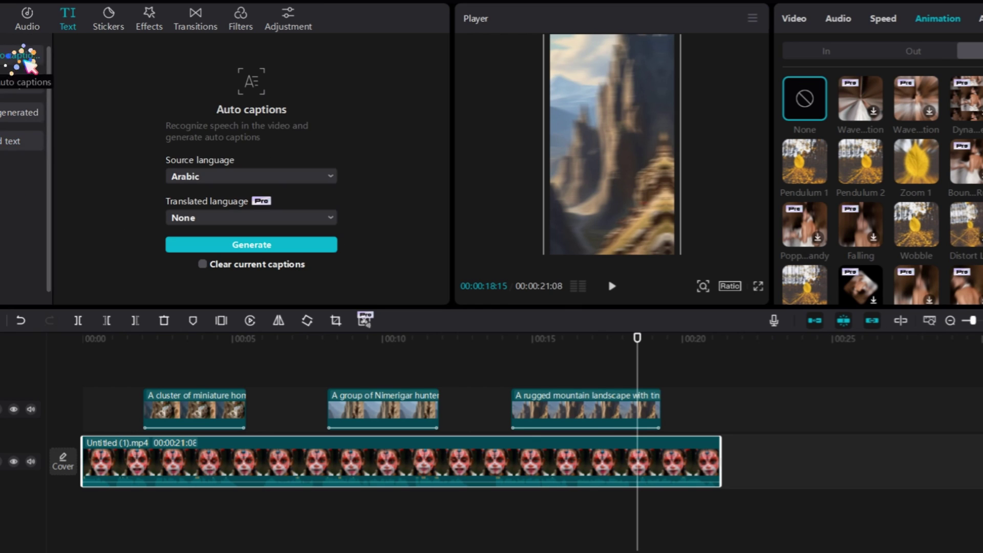
pyautogui.click(188, 178)
pyautogui.click(231, 311)
pyautogui.click(277, 244)
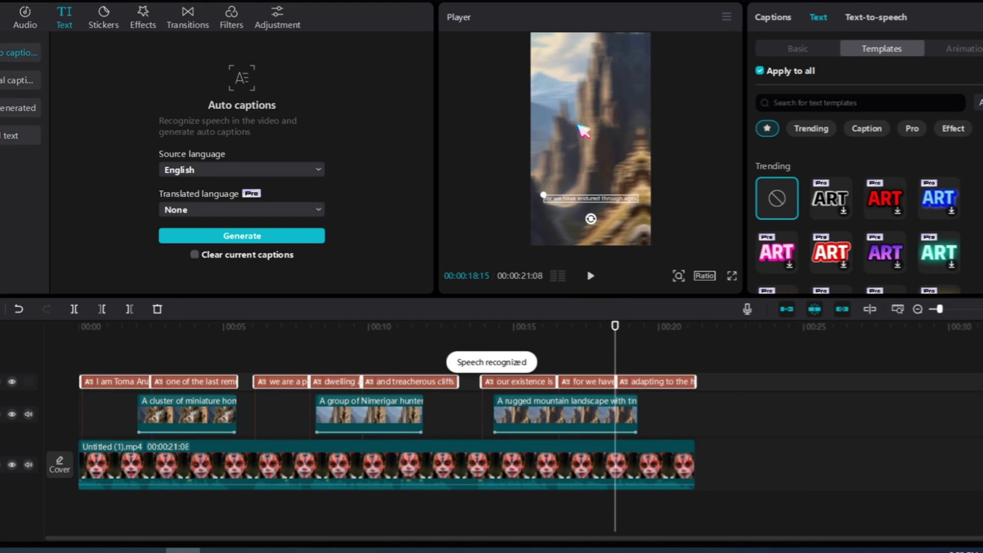
# Style all captions with the bold Bangers template and a yellow colour
pyautogui.click(939, 244)
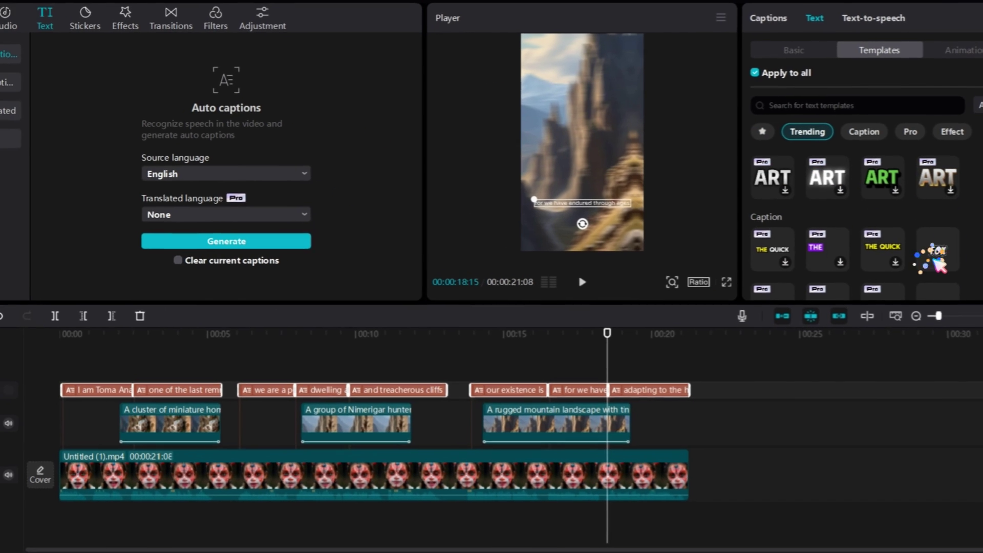
pyautogui.click(797, 49)
pyautogui.click(825, 228)
pyautogui.click(804, 350)
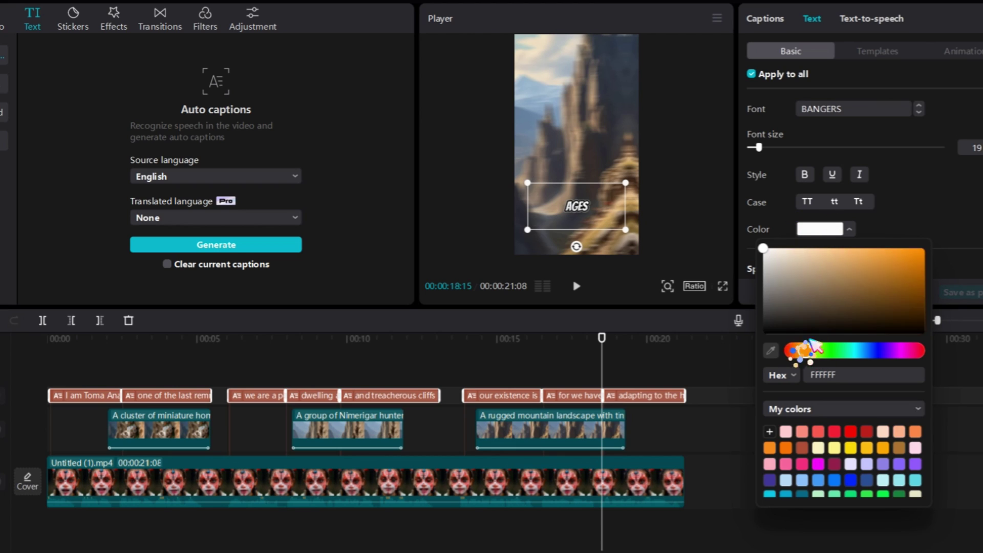
pyautogui.moveTo(799, 350); pyautogui.dragTo(808, 352)
pyautogui.click(837, 278)
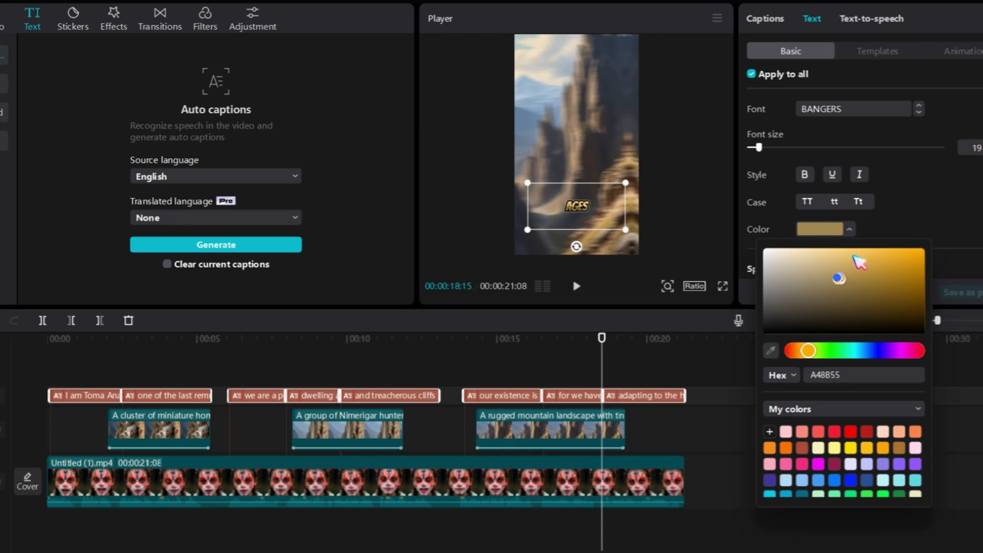
pyautogui.click(596, 338)
pyautogui.moveTo(601, 337); pyautogui.dragTo(46, 338)
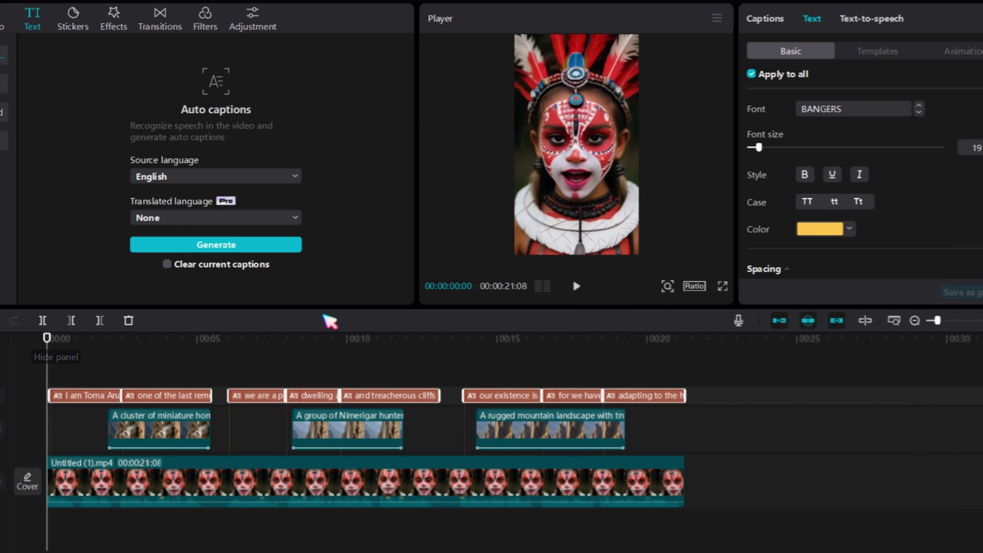
pyautogui.press('space')
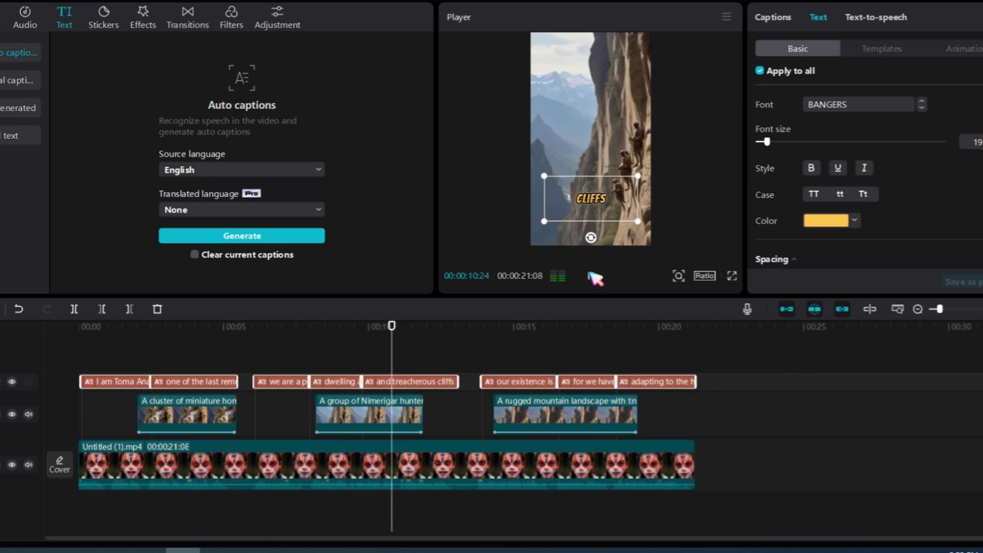
pyautogui.click(593, 277)
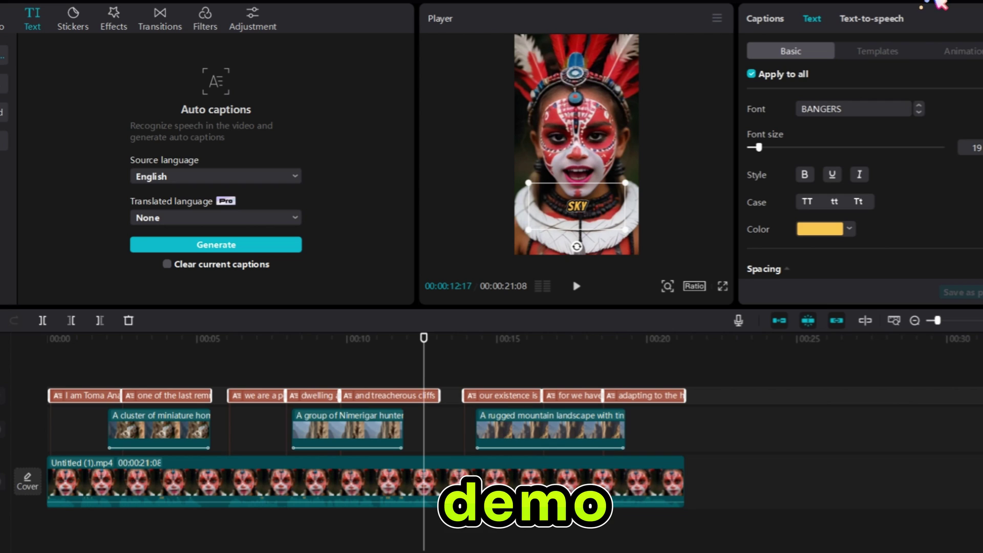
pyautogui.click(940, 5)
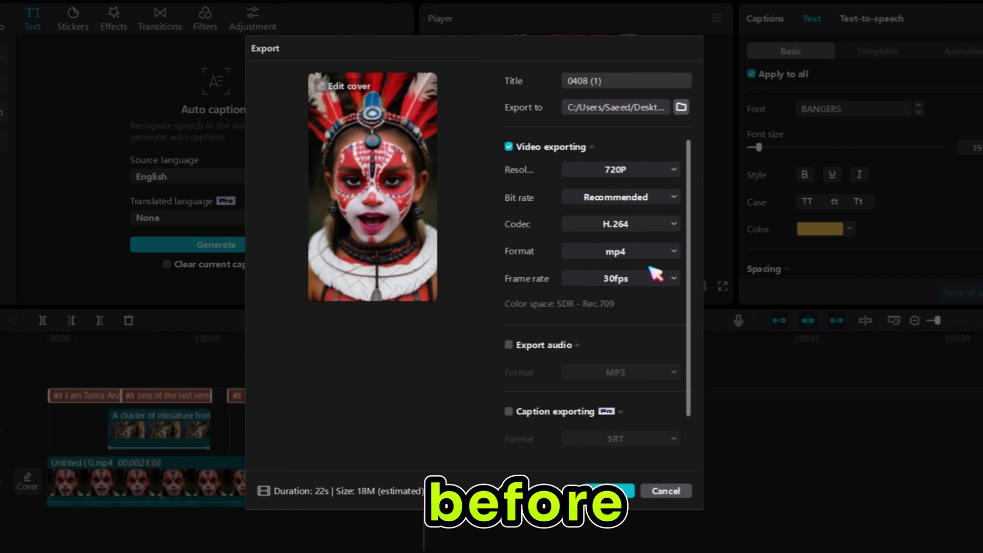
# Start exporting the 22-second captioned avatar video as a 720P H.264 MP4
pyautogui.click(611, 491)
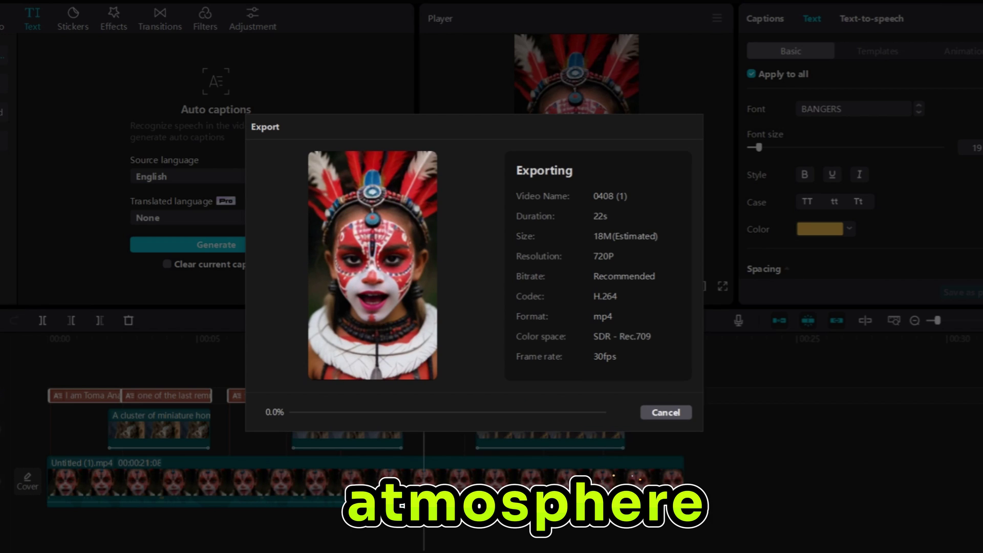